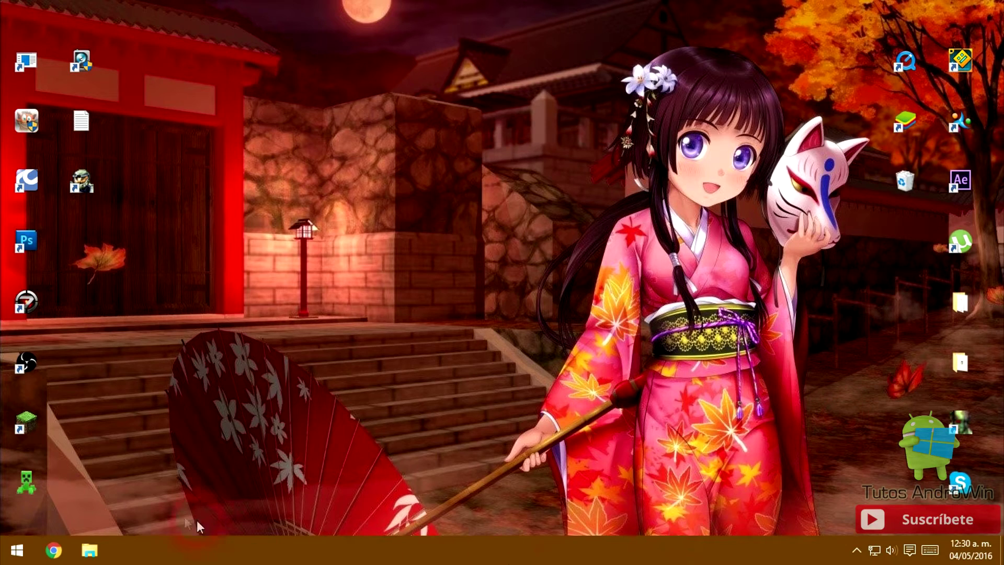
# - Extract the Bandicam archive in the Descargas folder with Extraer aquí
pyautogui.click(89, 551)
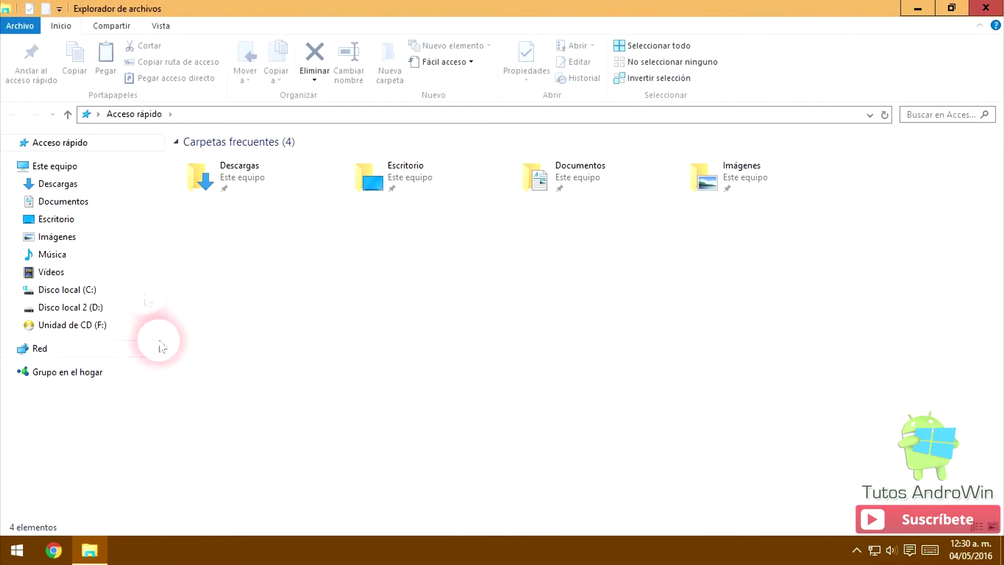
pyautogui.click(92, 190)
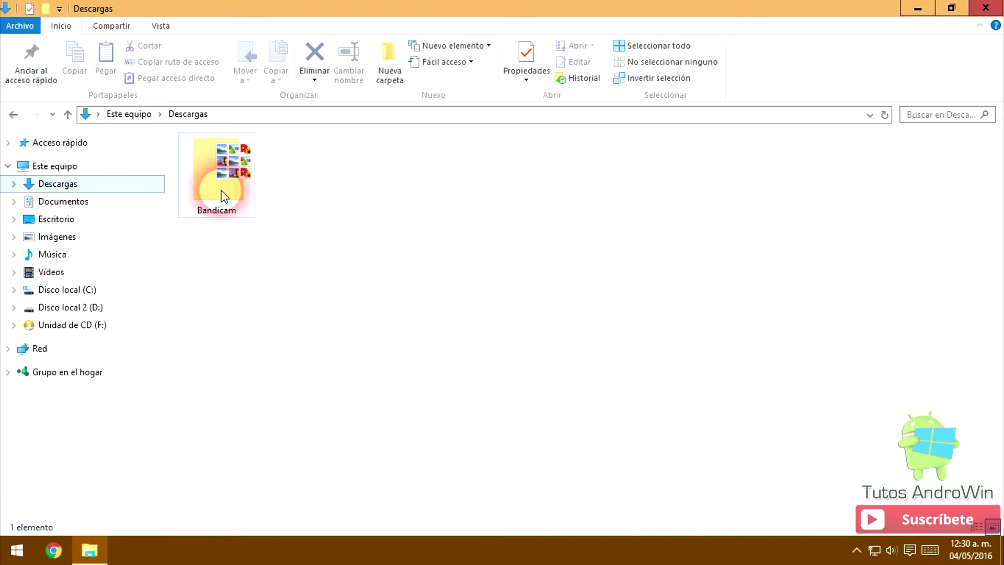
pyautogui.rightClick(224, 196)
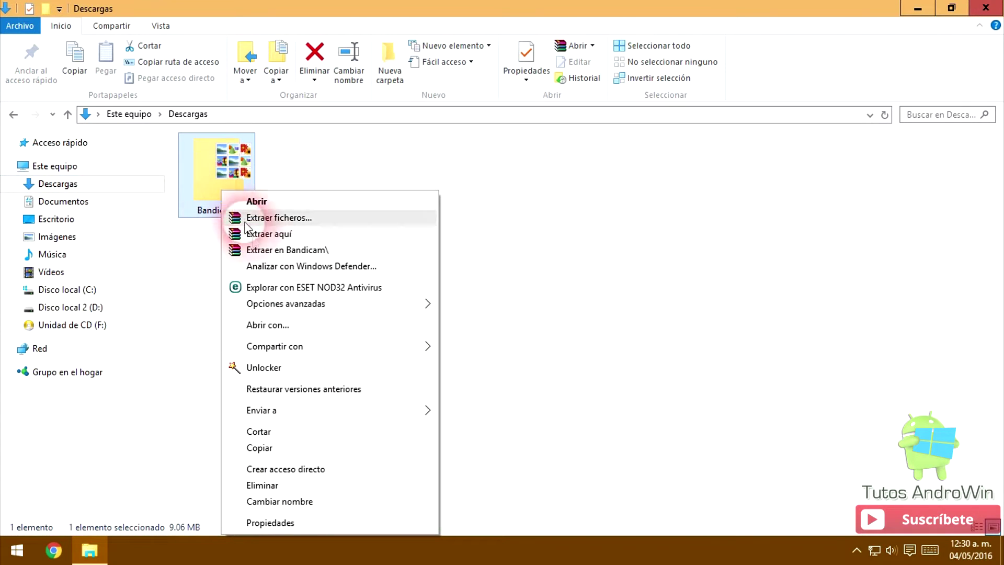
pyautogui.click(268, 236)
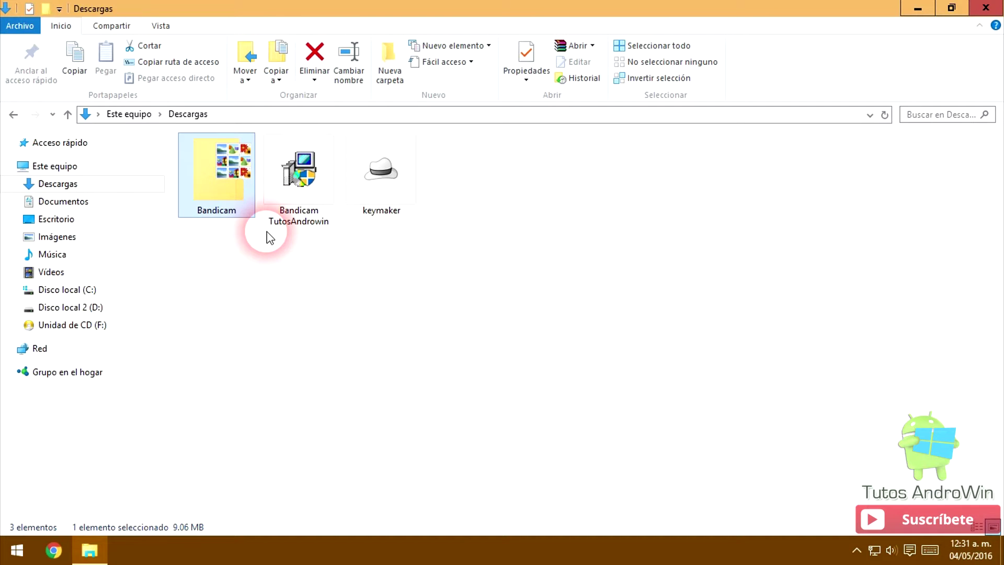
# - Run the Bandicam TutosAndrowin installer as administrator with Español as the language
pyautogui.click(309, 215)
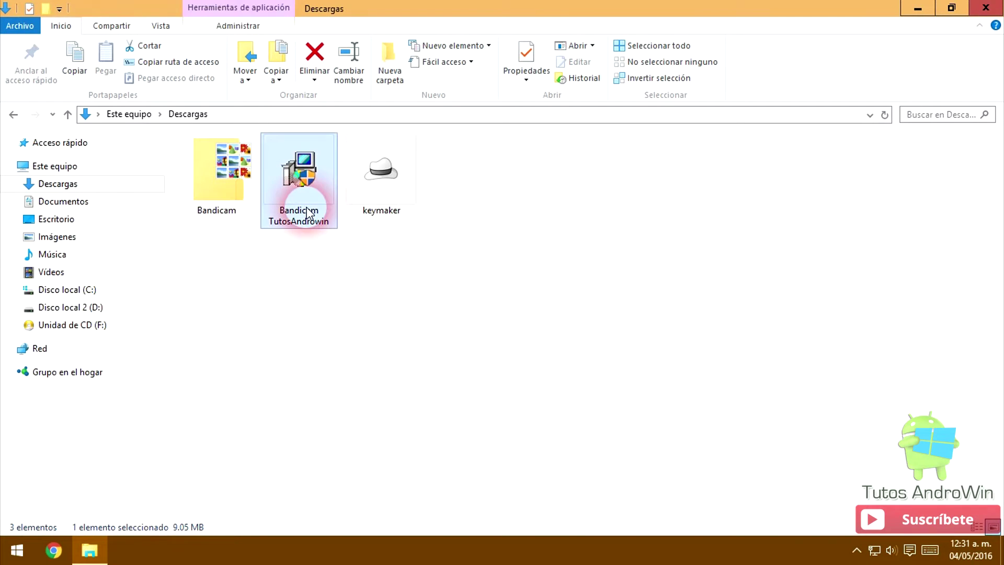
pyautogui.rightClick(309, 215)
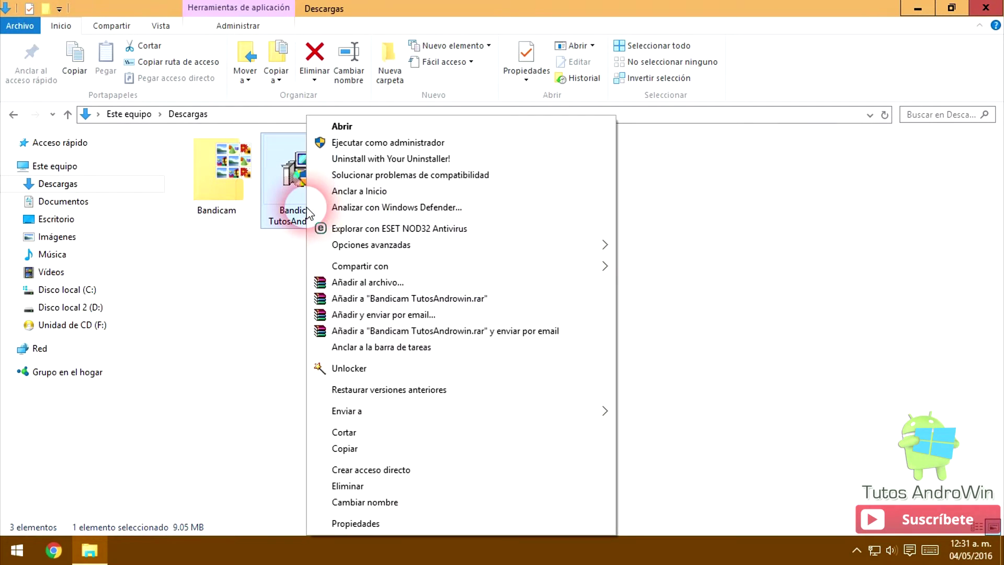
pyautogui.click(334, 144)
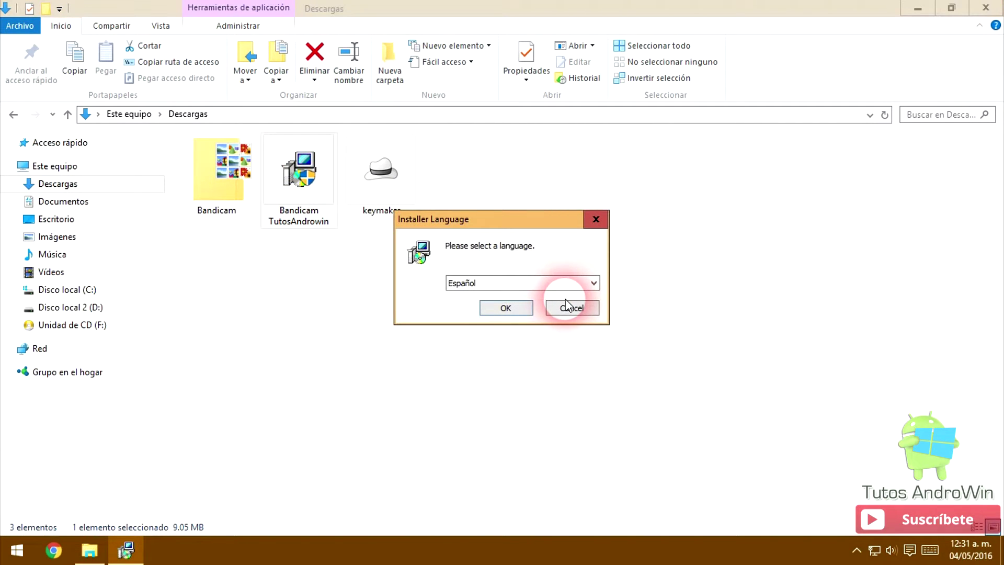
pyautogui.click(508, 309)
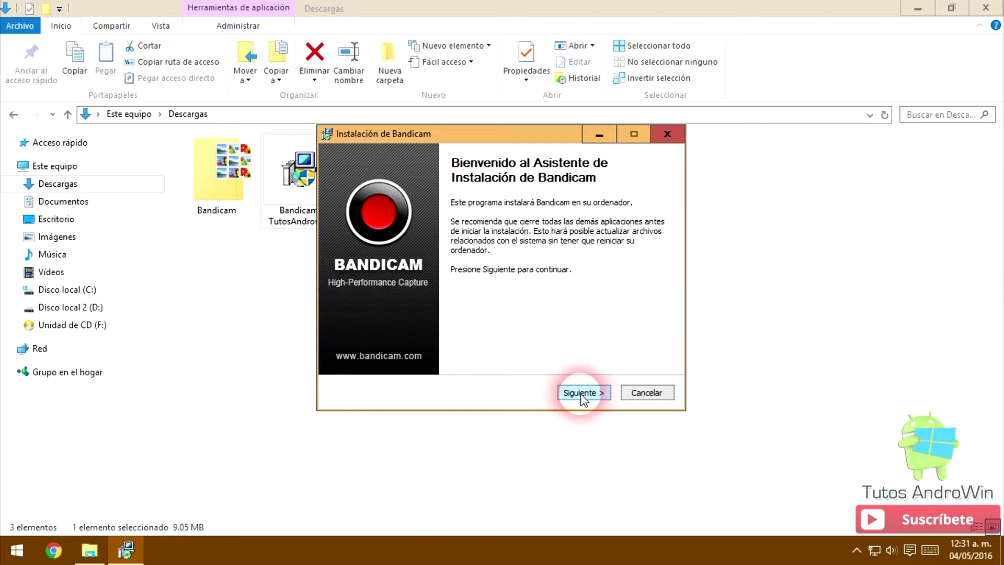
# - Accept the licence and keep only Desktop Icon, dropping Quicklaunch Icon and Program Group
pyautogui.click(581, 393)
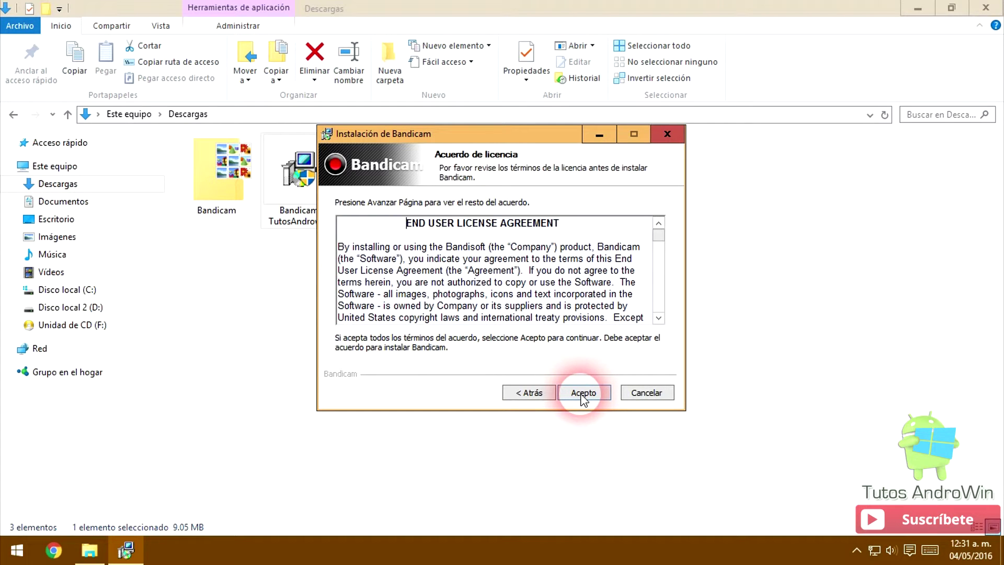
pyautogui.click(583, 394)
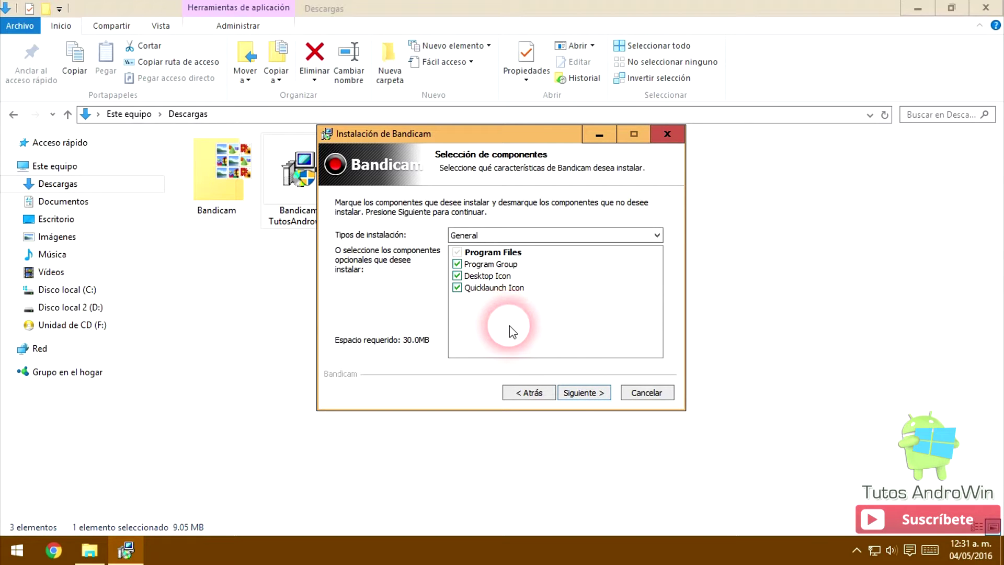
pyautogui.click(457, 287)
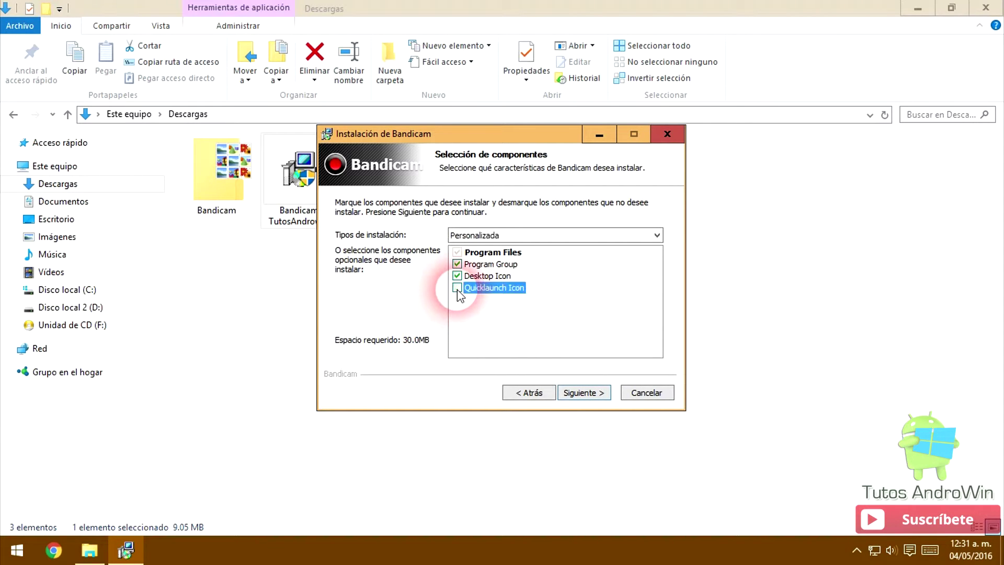
pyautogui.click(457, 264)
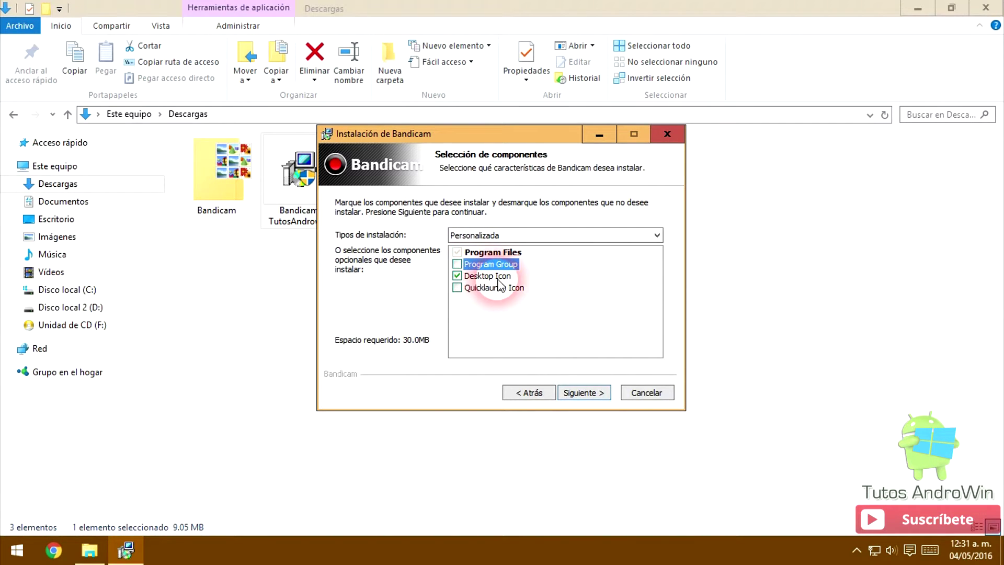
pyautogui.click(580, 392)
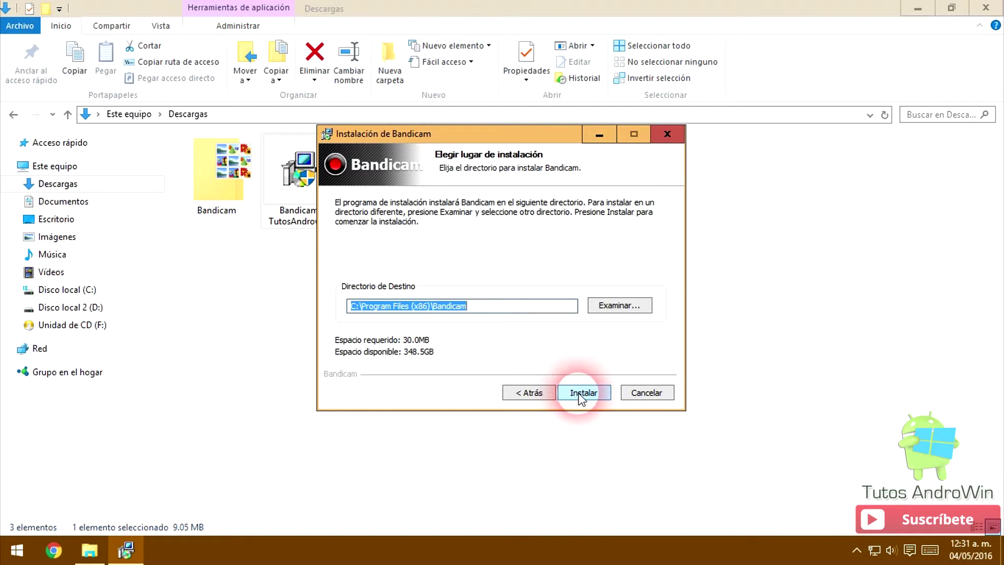
# - Install into C:\Program Files (x86)\Bandicam and untick Ejecutar Bandicam on the final page
pyautogui.click(583, 392)
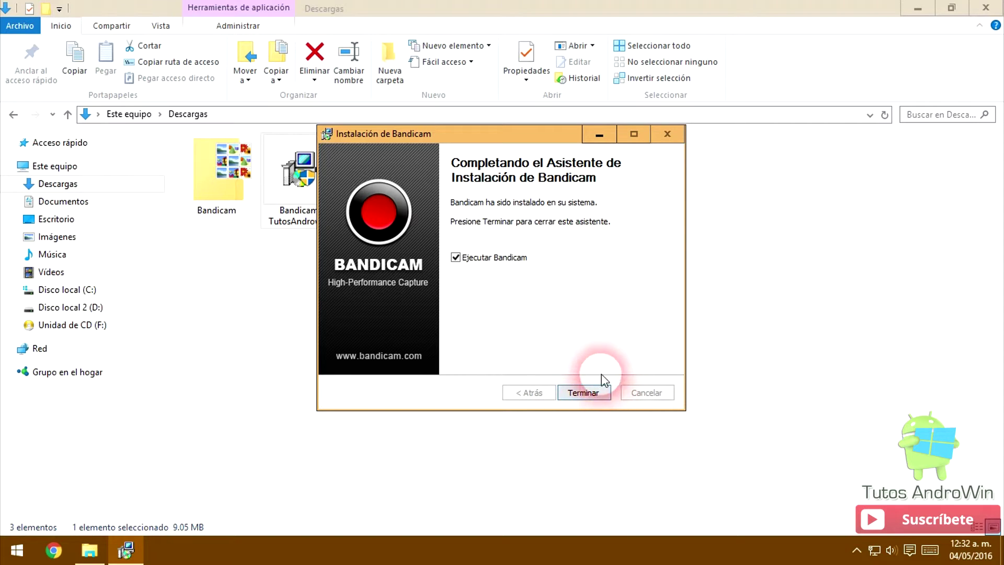
pyautogui.click(667, 137)
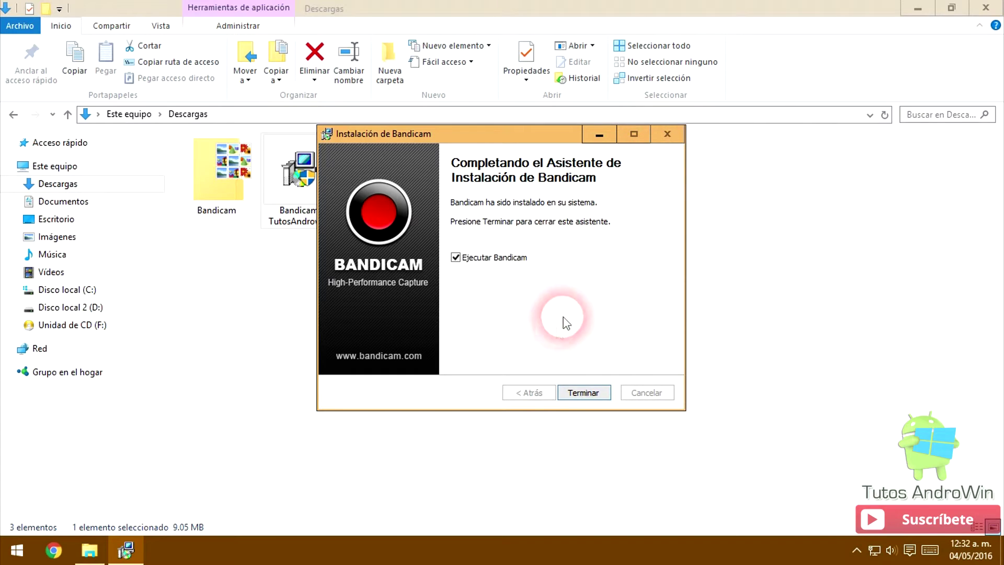
pyautogui.click(455, 257)
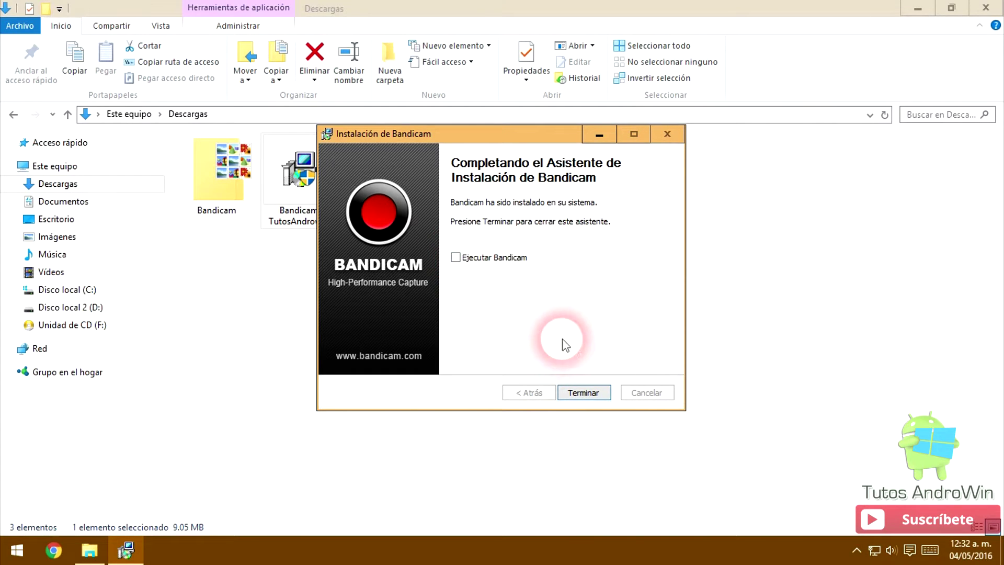
# - Finish the installer and close the bandicam.com/support/start2 page in Chrome
pyautogui.click(578, 394)
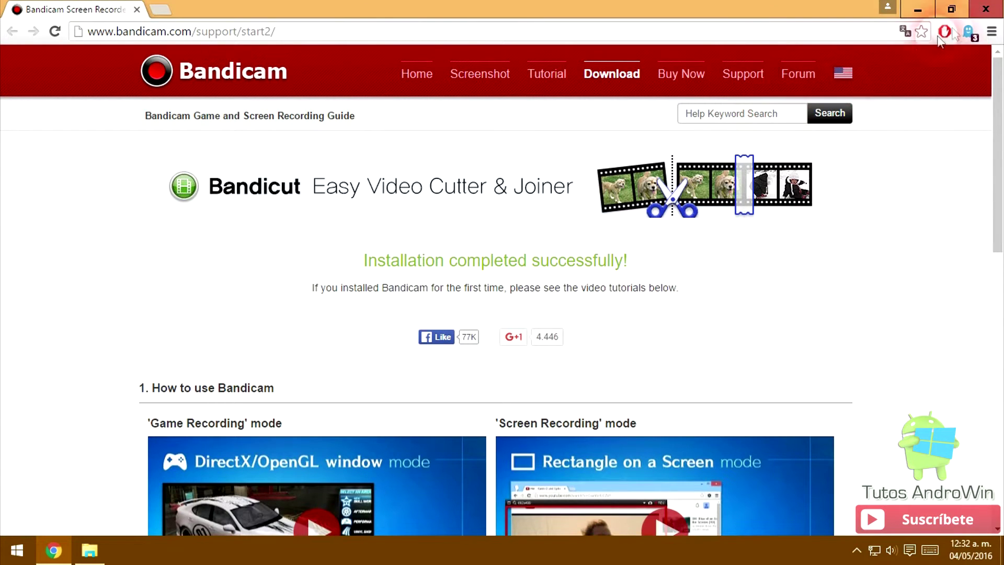
pyautogui.click(999, 5)
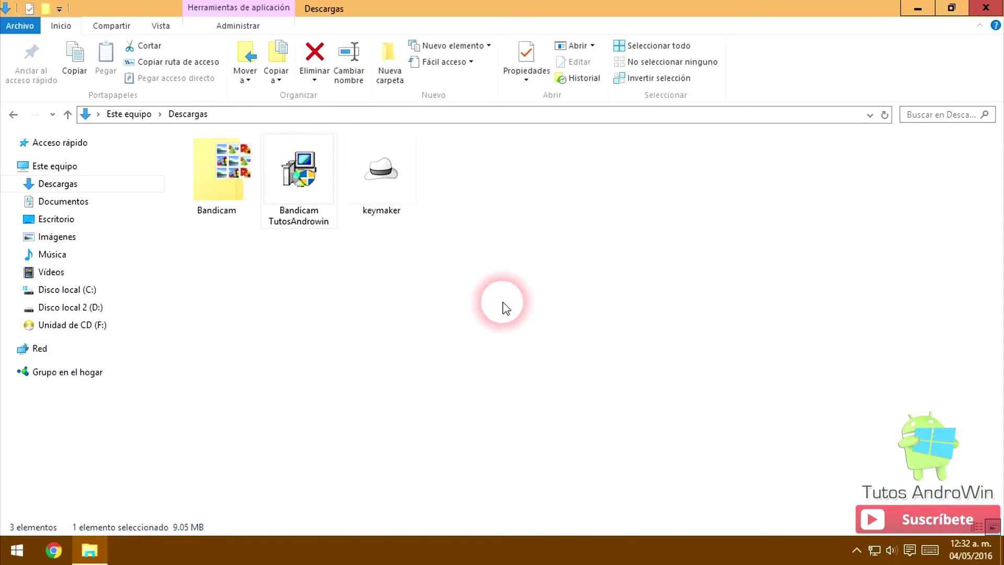
pyautogui.click(857, 551)
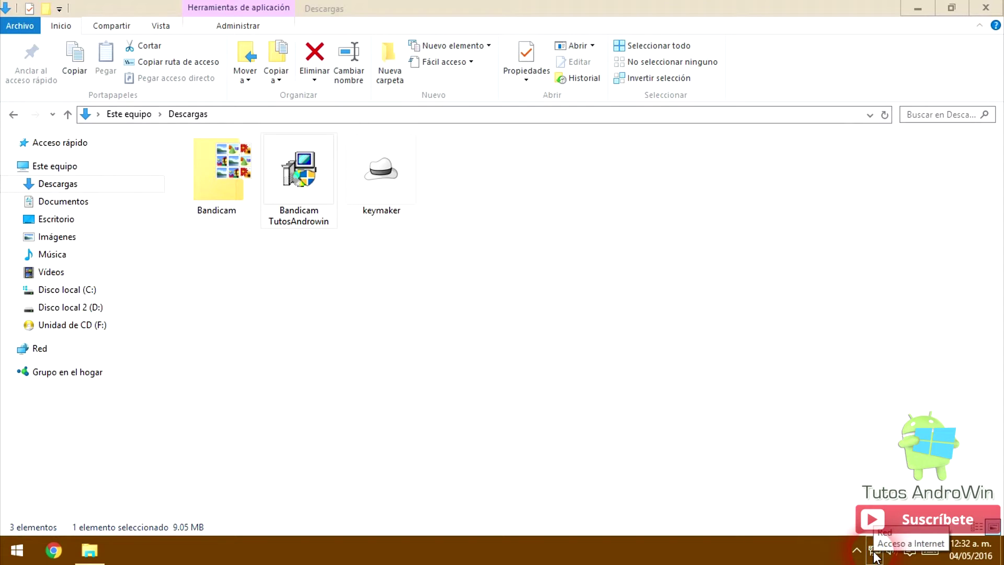
# - Disable the Ethernet adapter from the Network and Sharing Center's adapter list
pyautogui.rightClick(874, 556)
pyautogui.click(872, 539)
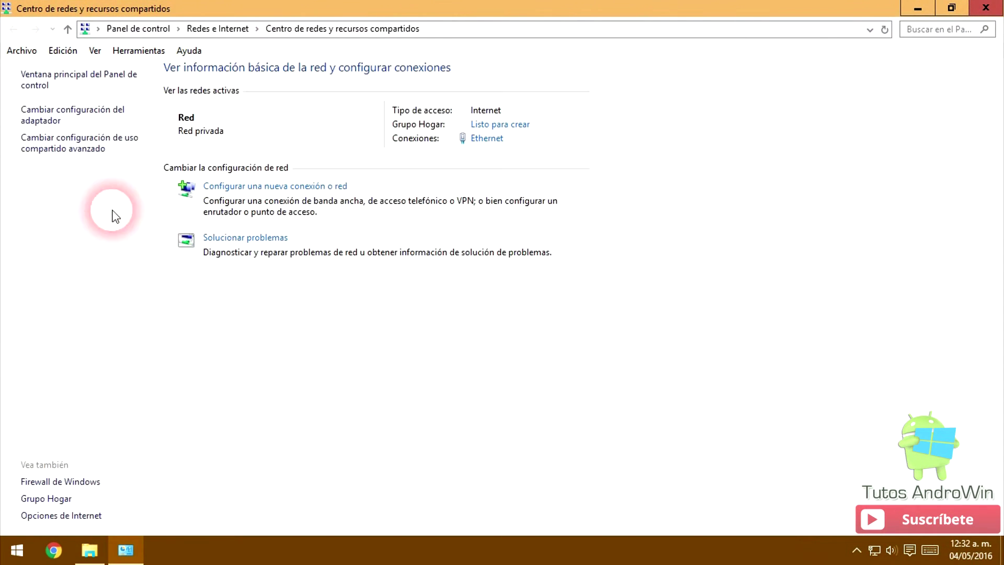
pyautogui.click(71, 120)
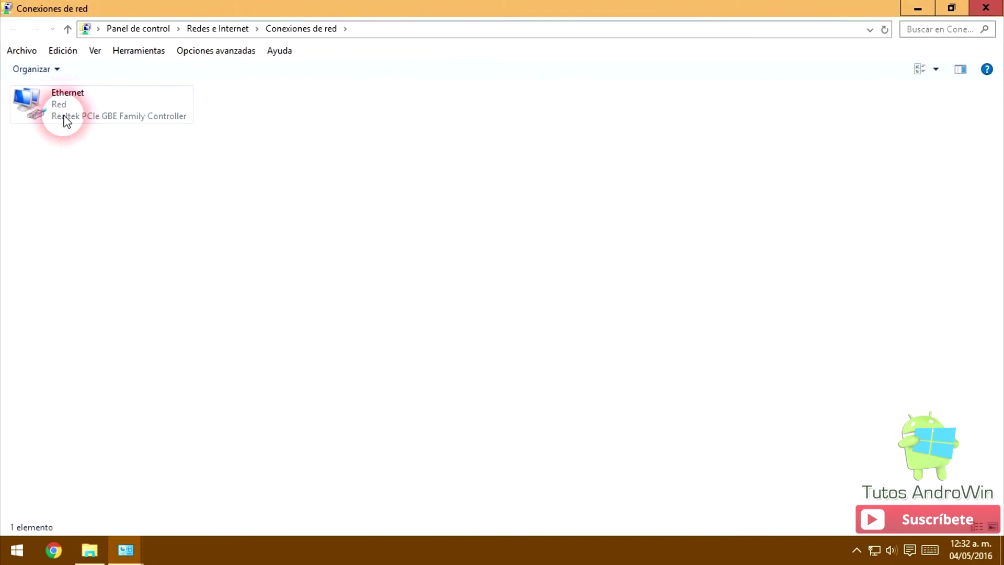
pyautogui.rightClick(64, 116)
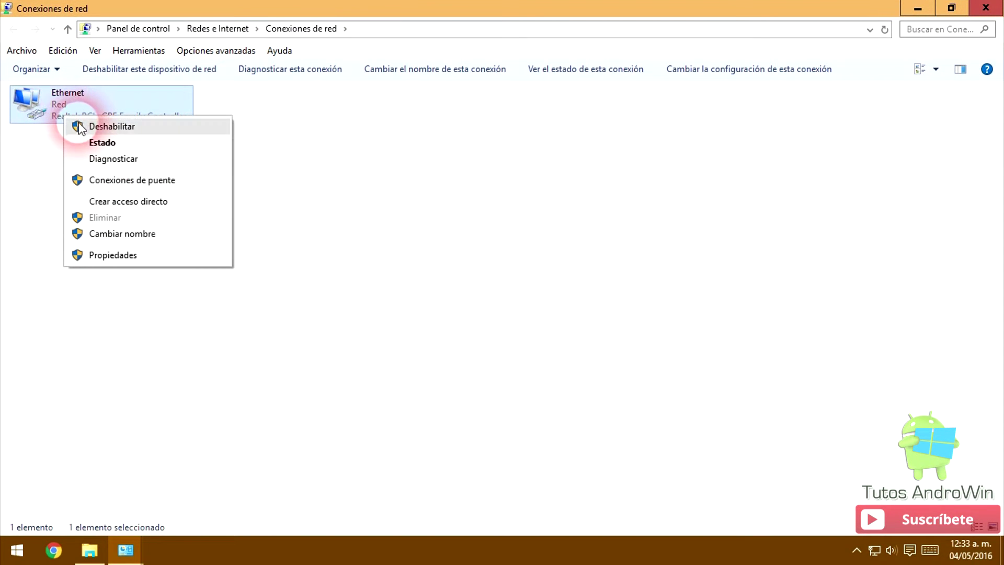
pyautogui.click(81, 127)
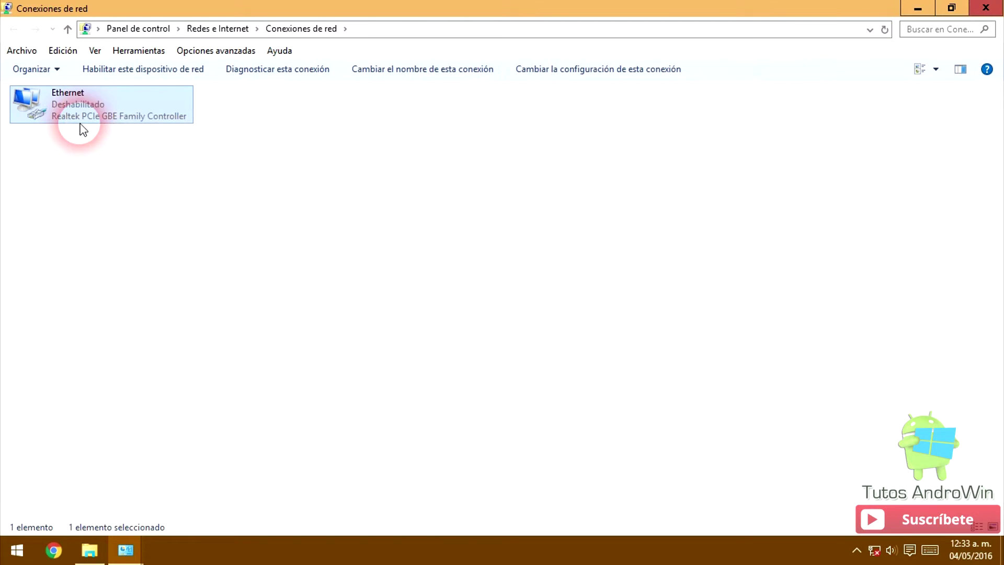
pyautogui.click(89, 550)
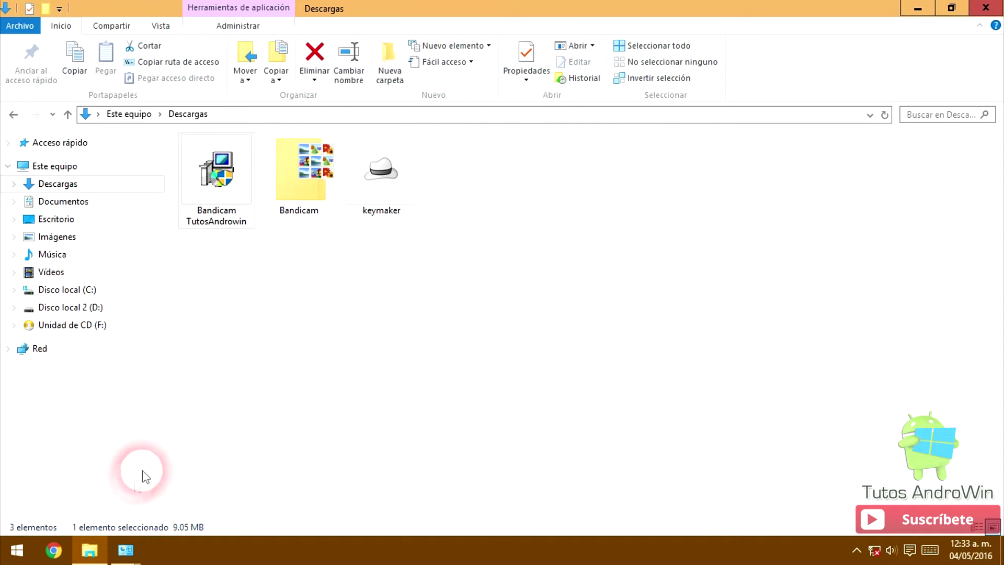
pyautogui.click(126, 551)
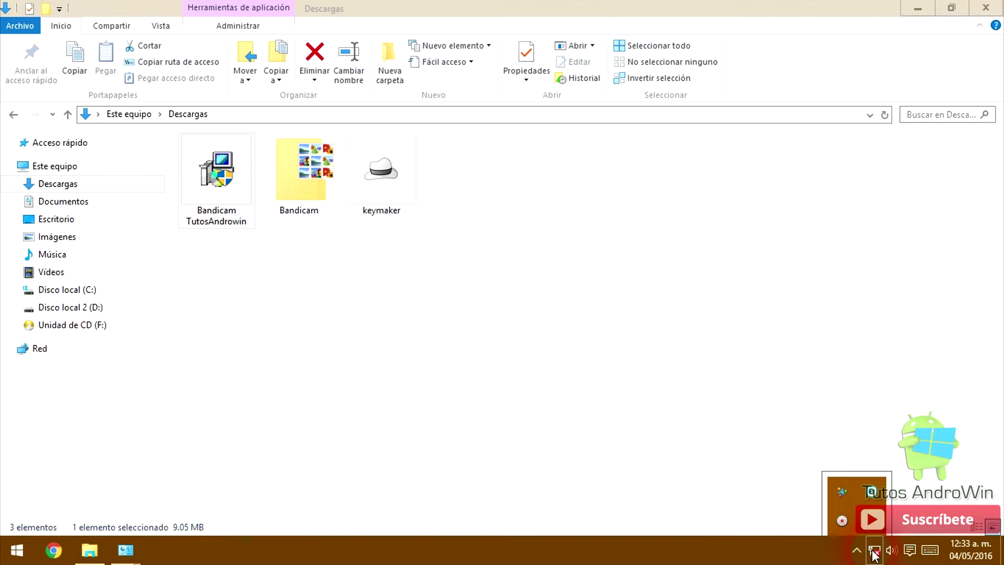
# - Re-enable Ethernet, disable it again, and bring the Descargas folder to the front
pyautogui.rightClick(873, 555)
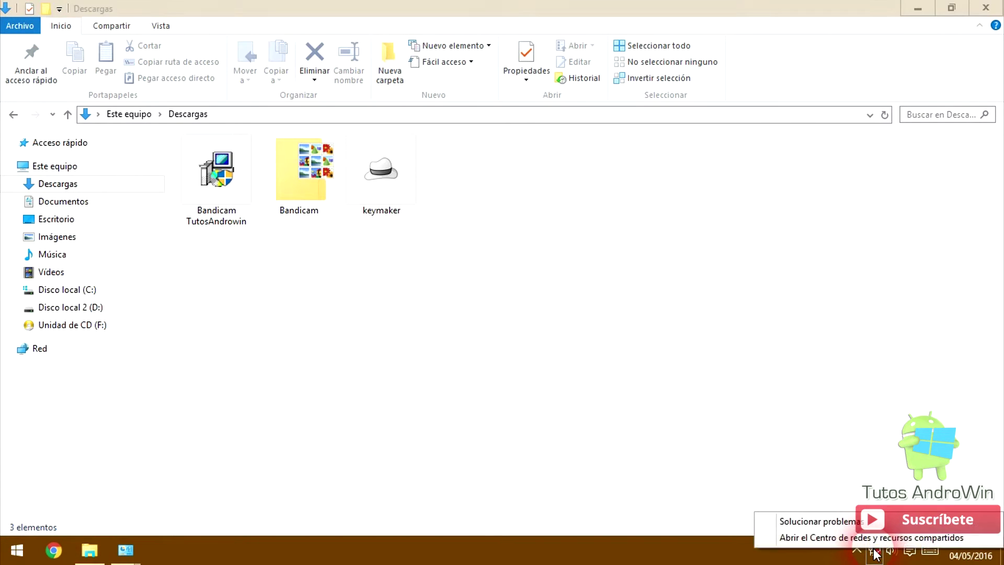
pyautogui.click(873, 542)
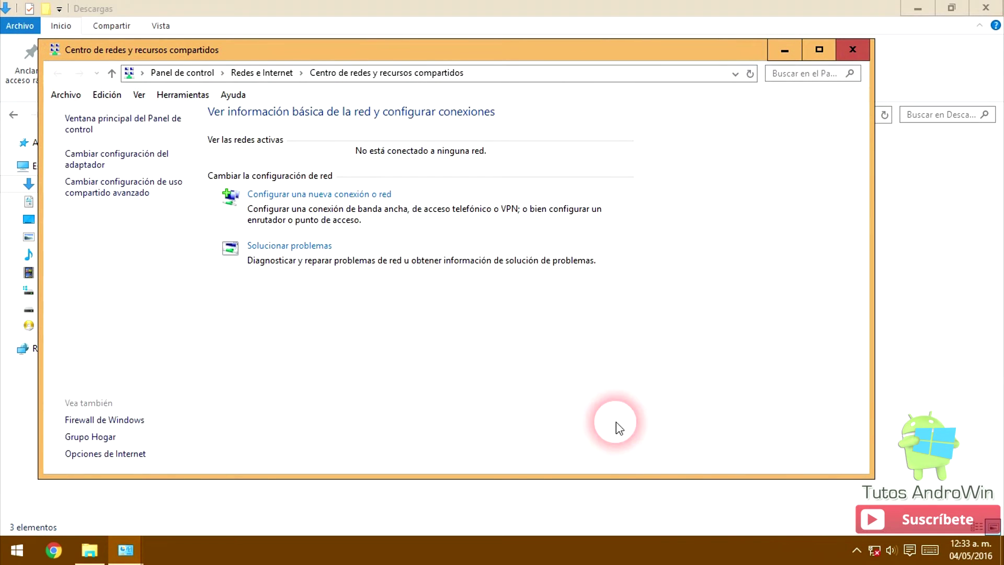
pyautogui.click(103, 163)
pyautogui.rightClick(107, 165)
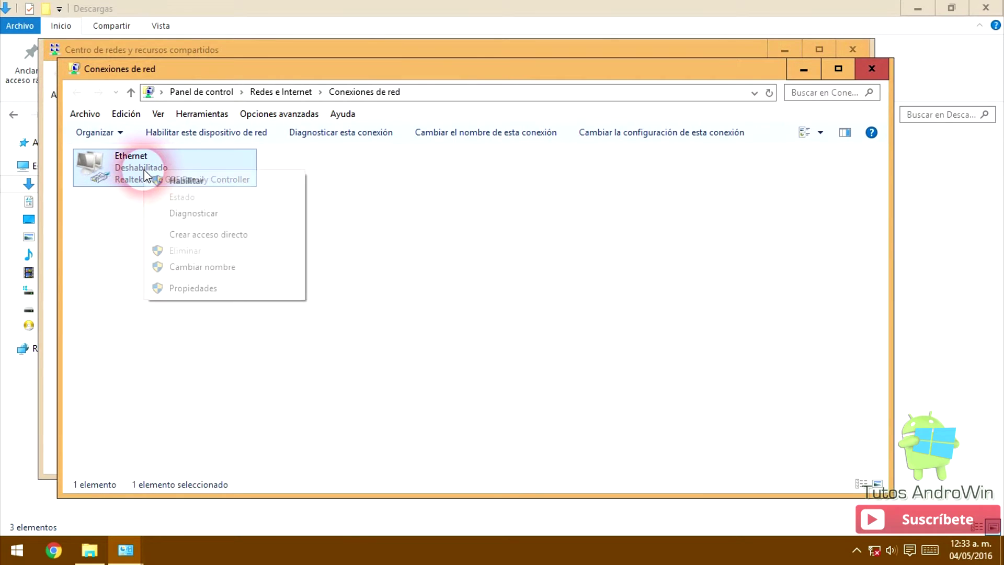
pyautogui.click(164, 184)
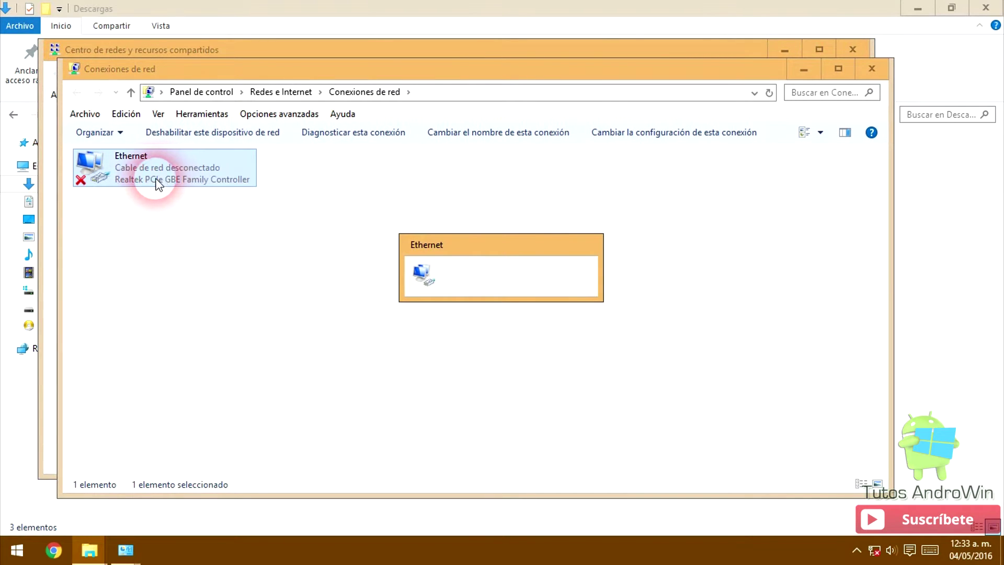
pyautogui.rightClick(156, 176)
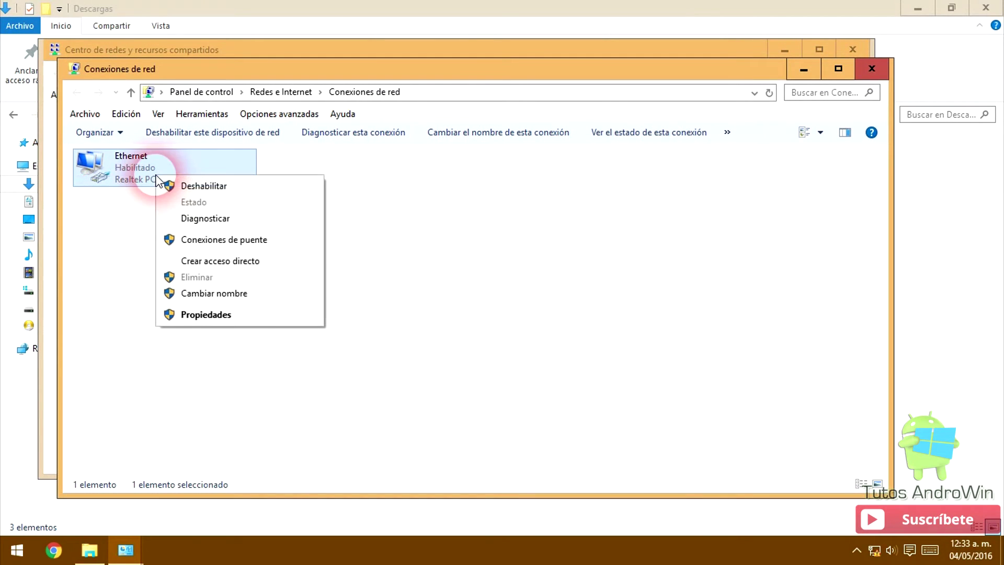
pyautogui.click(164, 187)
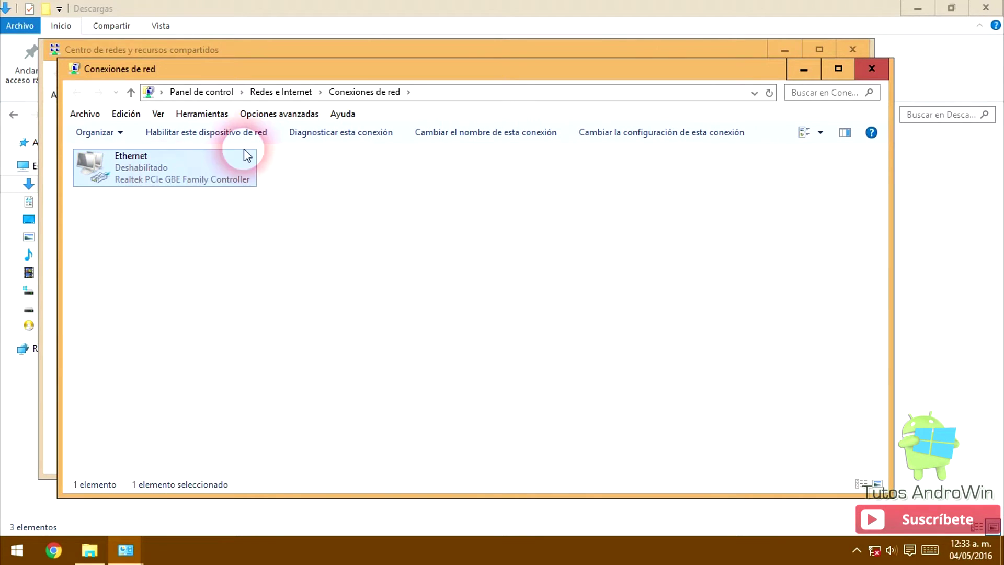
pyautogui.click(424, 6)
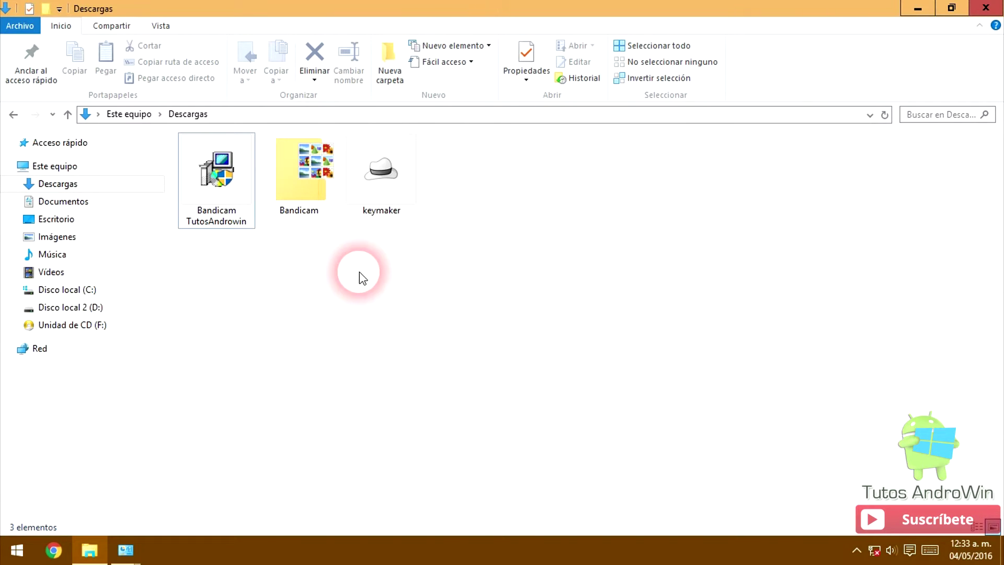
# - Run the Bandicam keymaker as administrator
pyautogui.click(387, 201)
pyautogui.rightClick(387, 201)
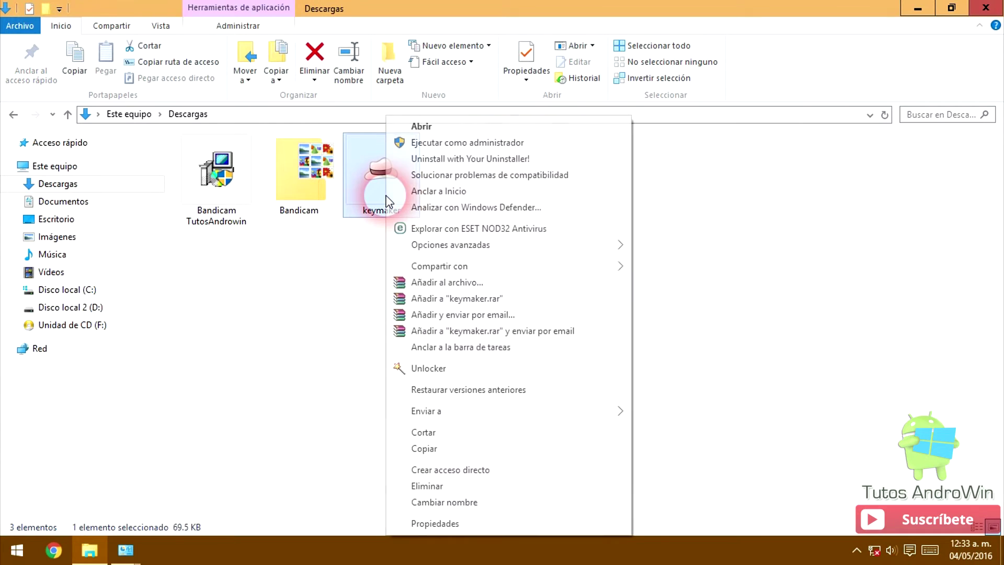
pyautogui.click(423, 144)
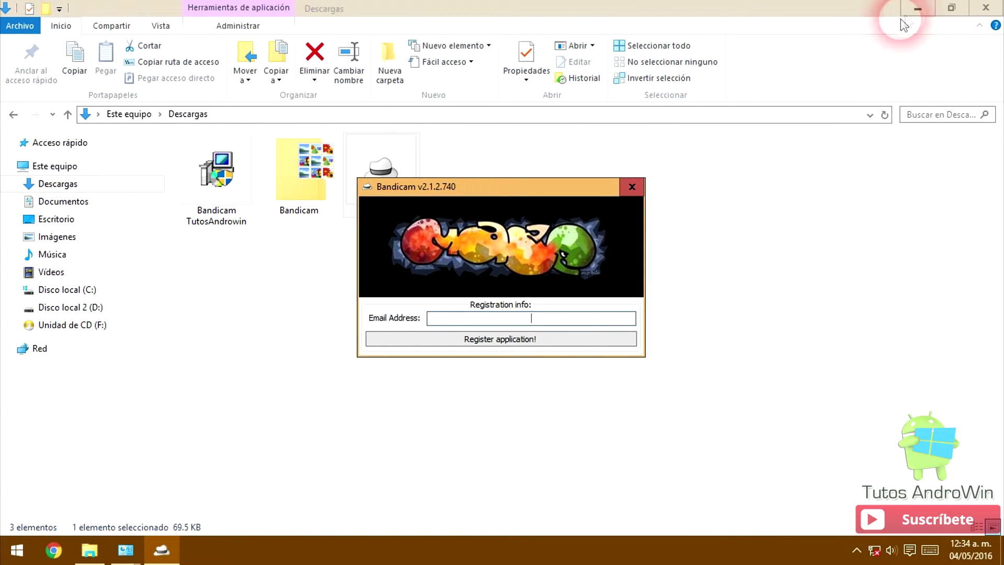
# - Minimize the Descargas, network connections and Network and Sharing Center windows
pyautogui.click(918, 8)
pyautogui.click(804, 69)
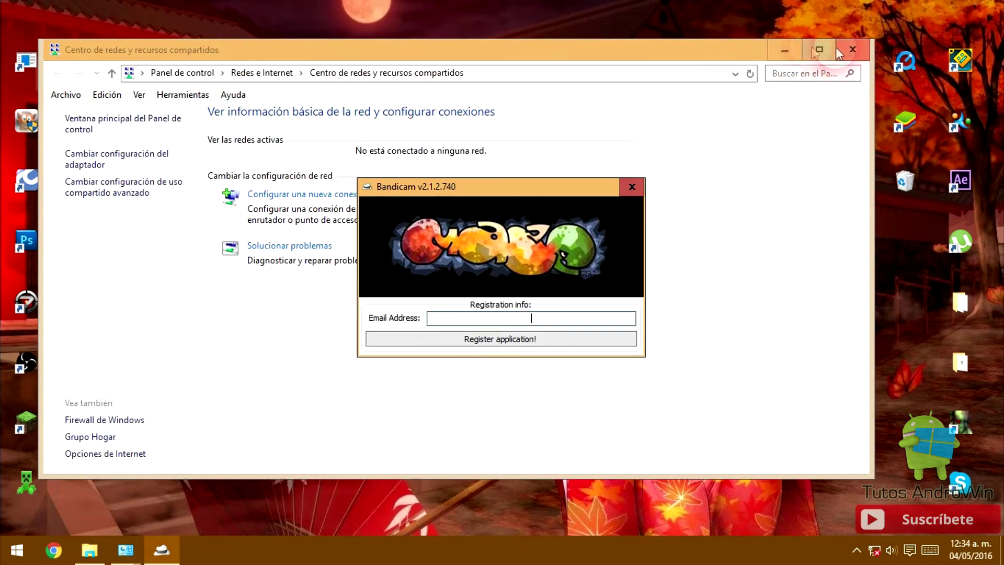
pyautogui.click(783, 50)
pyautogui.click(84, 262)
# - Launch Bandicam from the desktop shortcut, showing its unregistered General options
pyautogui.click(591, 319)
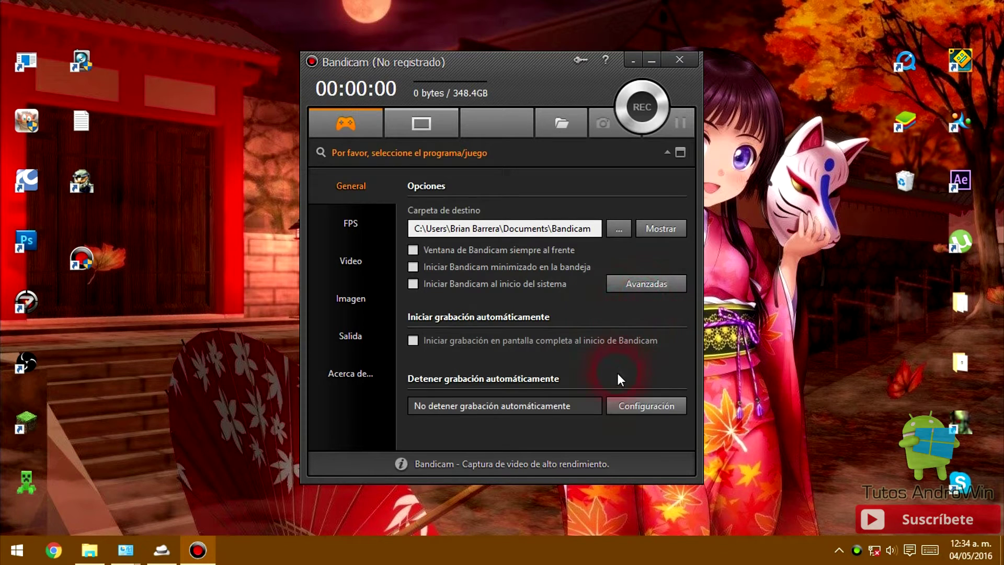
# - Register Bandicam in the keymaker with an e-mail address and accept the success message
pyautogui.click(586, 64)
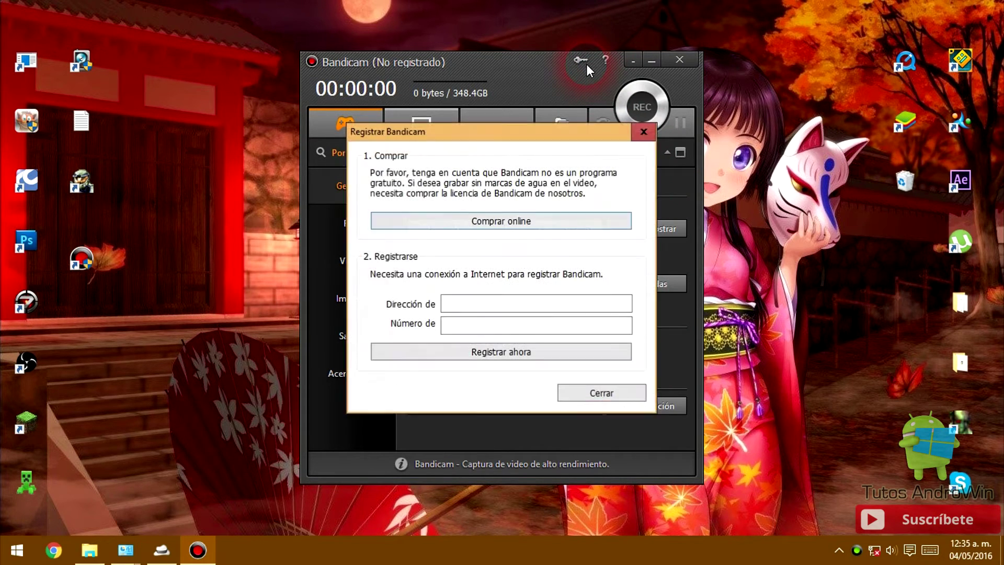
pyautogui.click(641, 135)
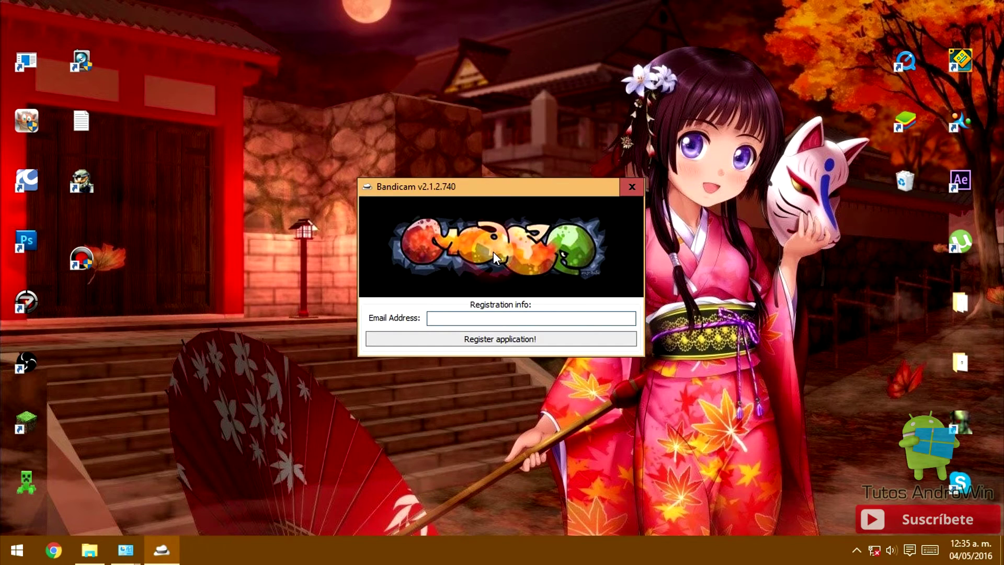
pyautogui.click(539, 318)
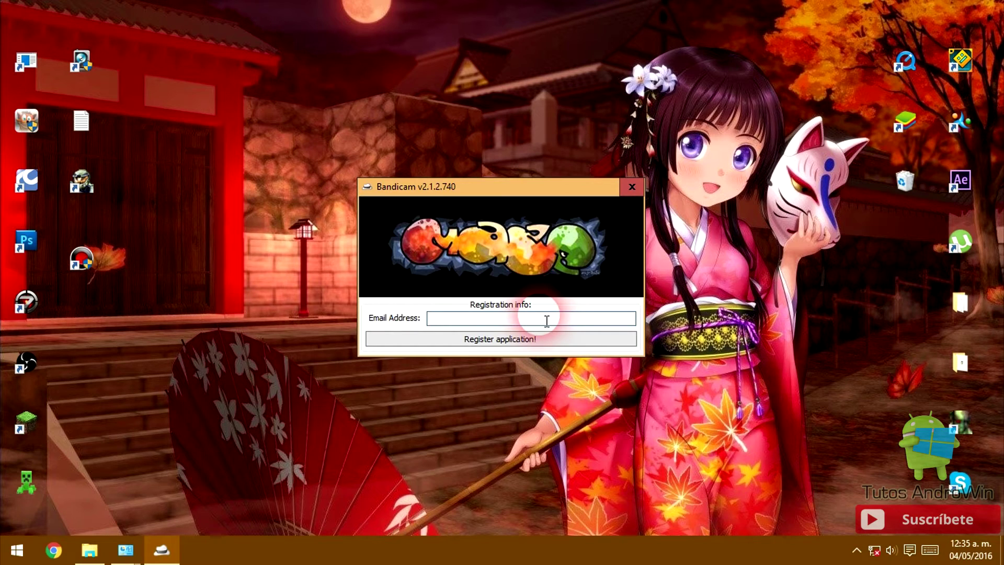
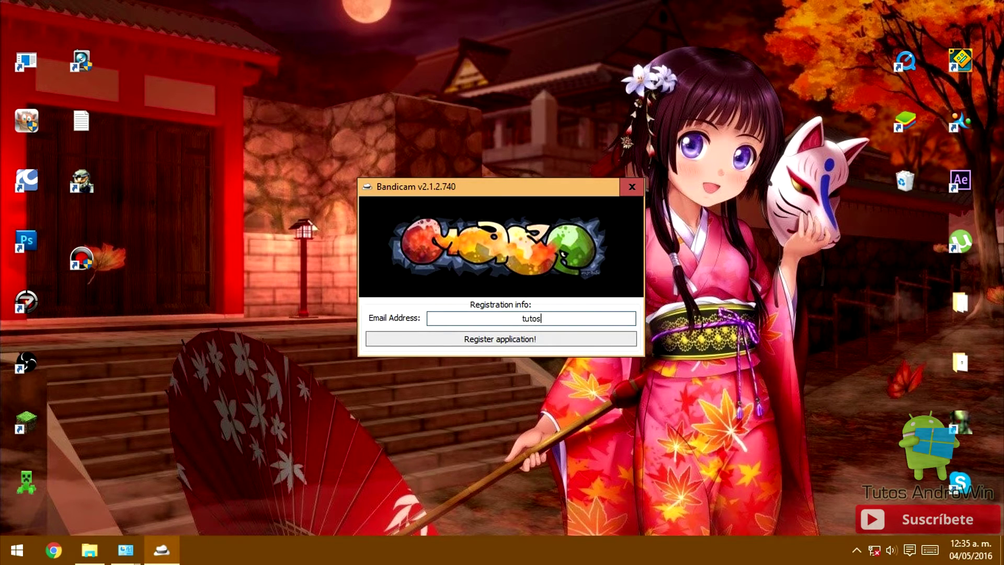
pyautogui.click(533, 345)
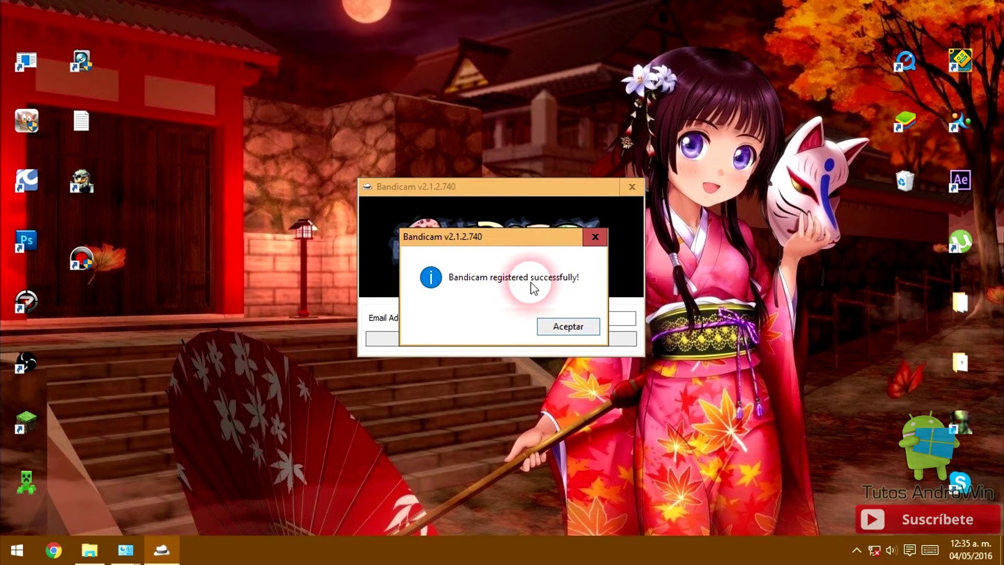
pyautogui.click(574, 329)
# - Close the keymaker and open Bandicam's Video settings, selecting the record/stop hotkey field
pyautogui.click(643, 193)
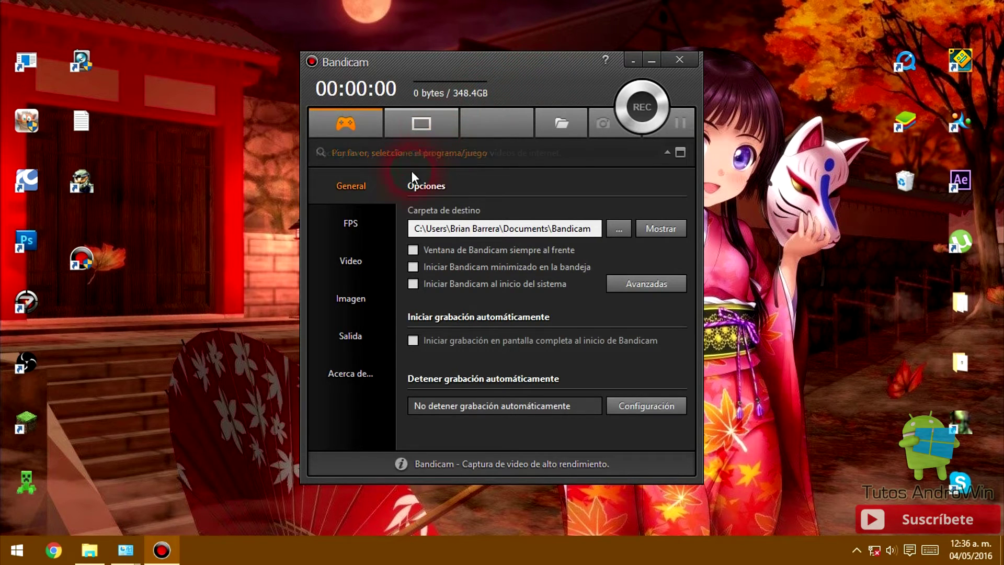
pyautogui.click(352, 259)
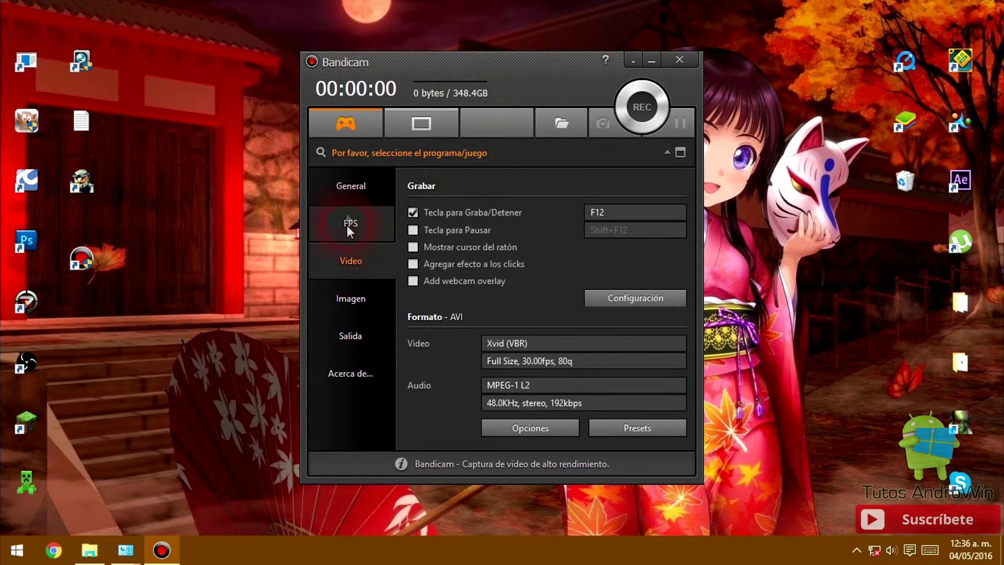
pyautogui.click(348, 196)
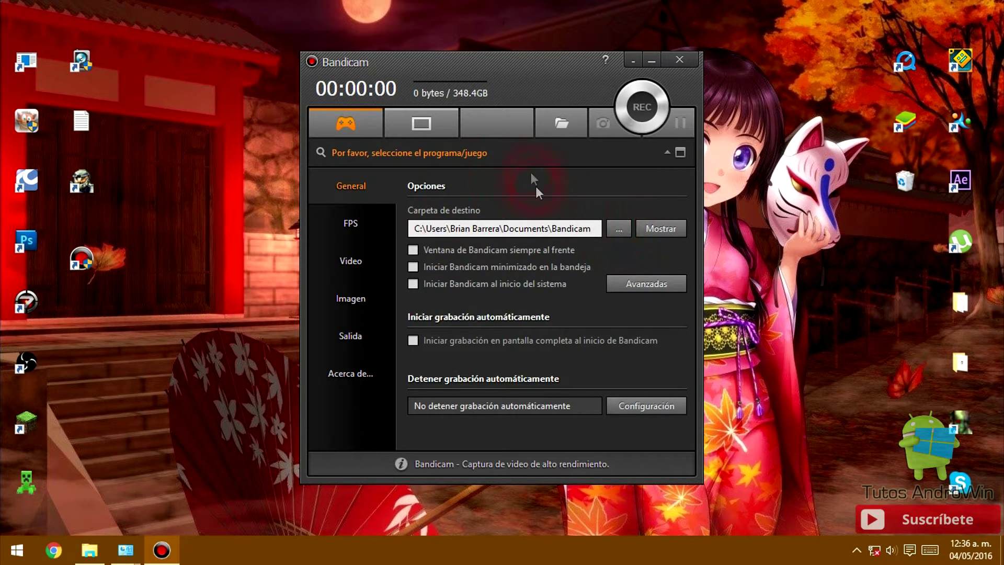
pyautogui.click(357, 265)
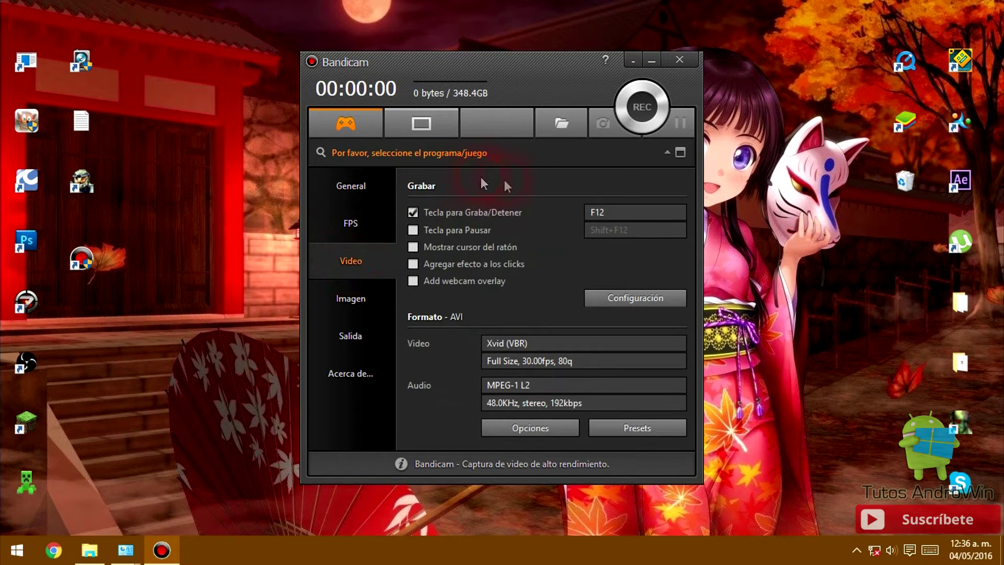
pyautogui.click(612, 213)
# - Change the record/stop hotkey from F12 to 9, then open and close Configuración
pyautogui.press('9')
pyautogui.click(539, 237)
pyautogui.click(623, 299)
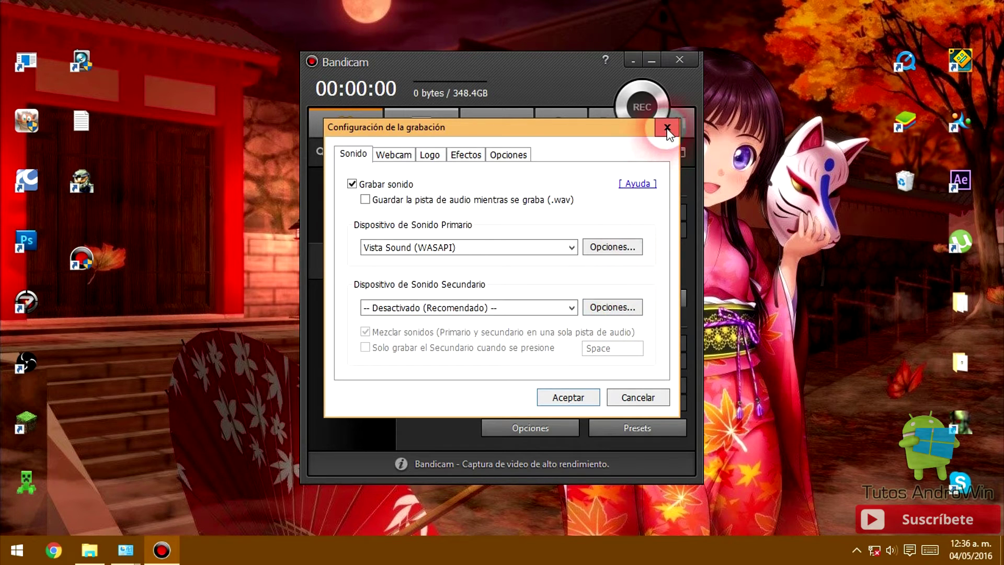
pyautogui.click(668, 127)
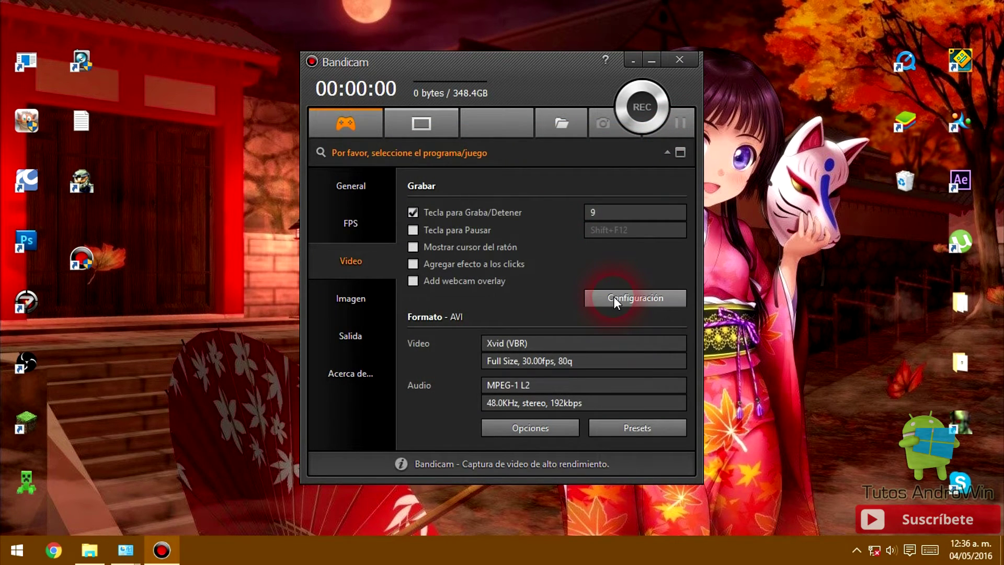
# - Open Bandicam's format options and switch the recording file type to MP4
pyautogui.click(516, 431)
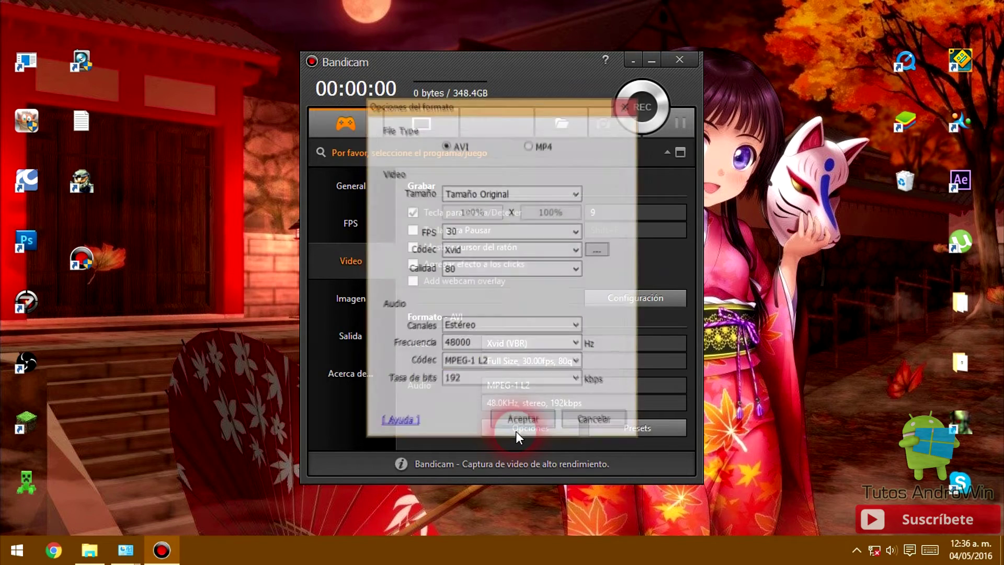
pyautogui.click(594, 418)
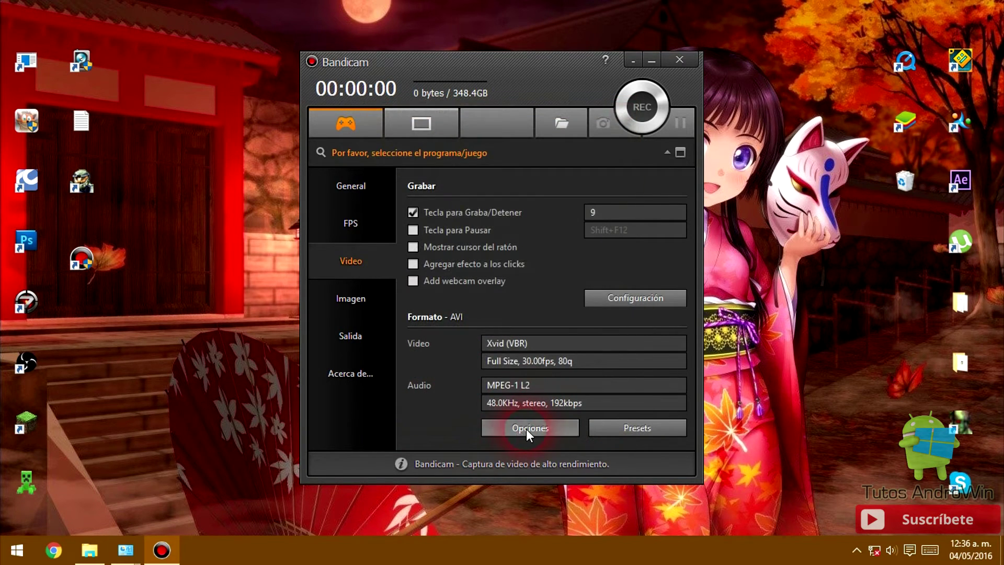
pyautogui.click(527, 429)
pyautogui.click(465, 149)
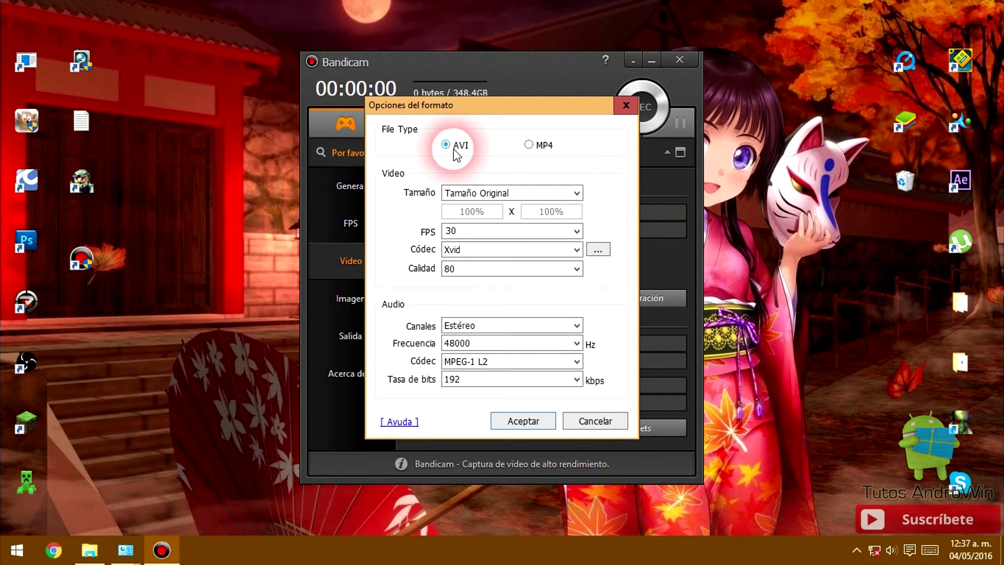
pyautogui.click(529, 145)
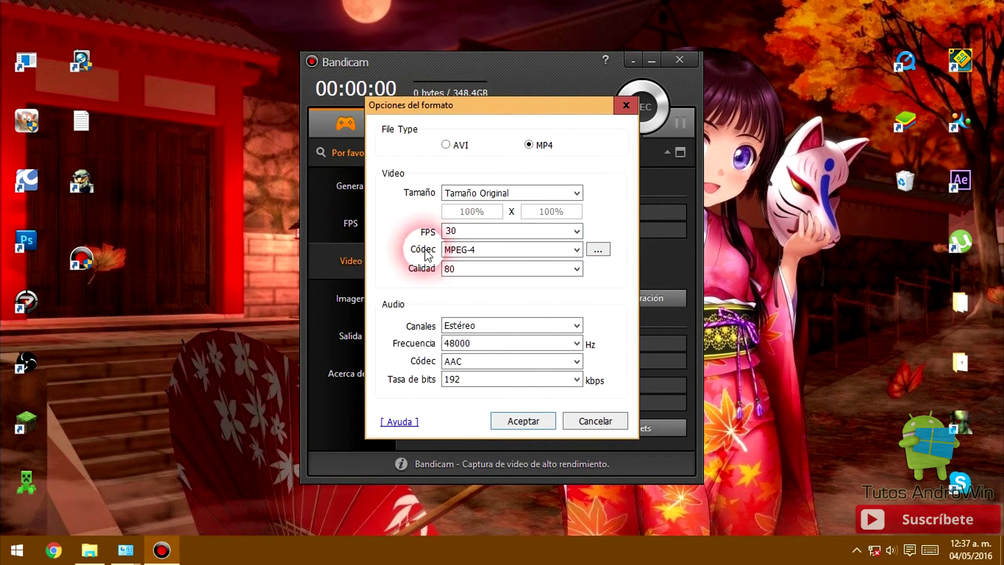
# - Set the video codec to H.264 (Intel® Quick Sync Video)
pyautogui.click(575, 255)
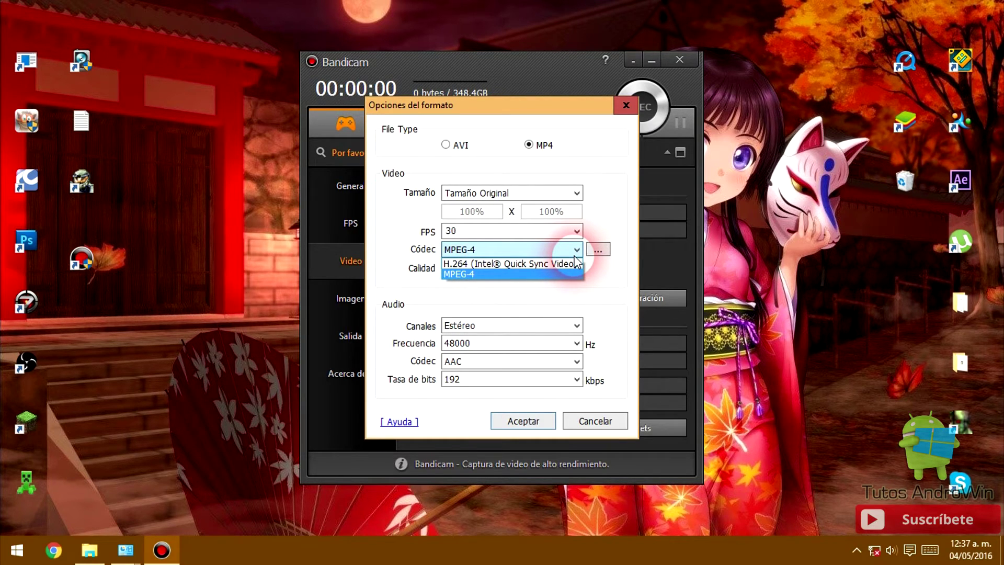
pyautogui.click(565, 265)
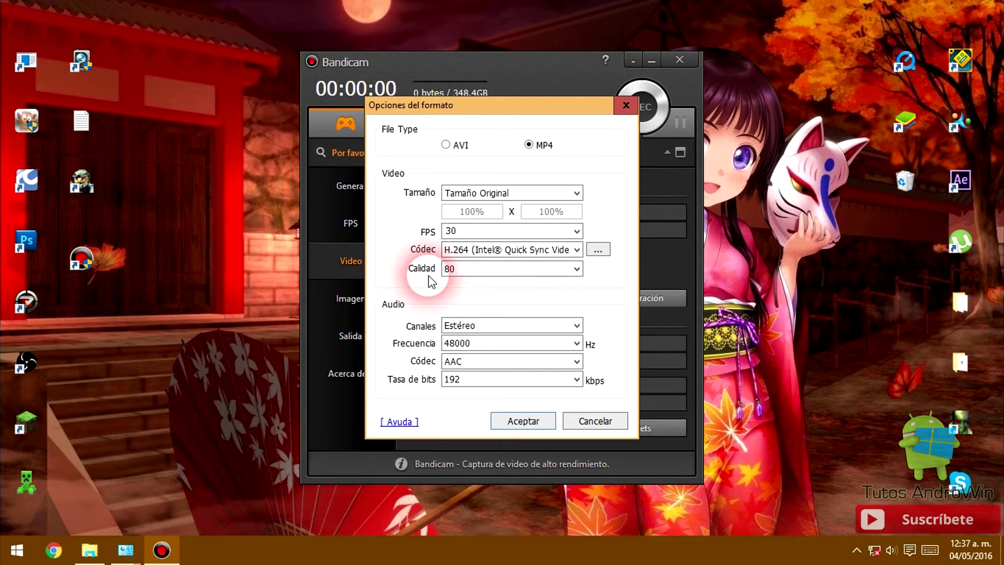
pyautogui.click(517, 250)
pyautogui.click(522, 250)
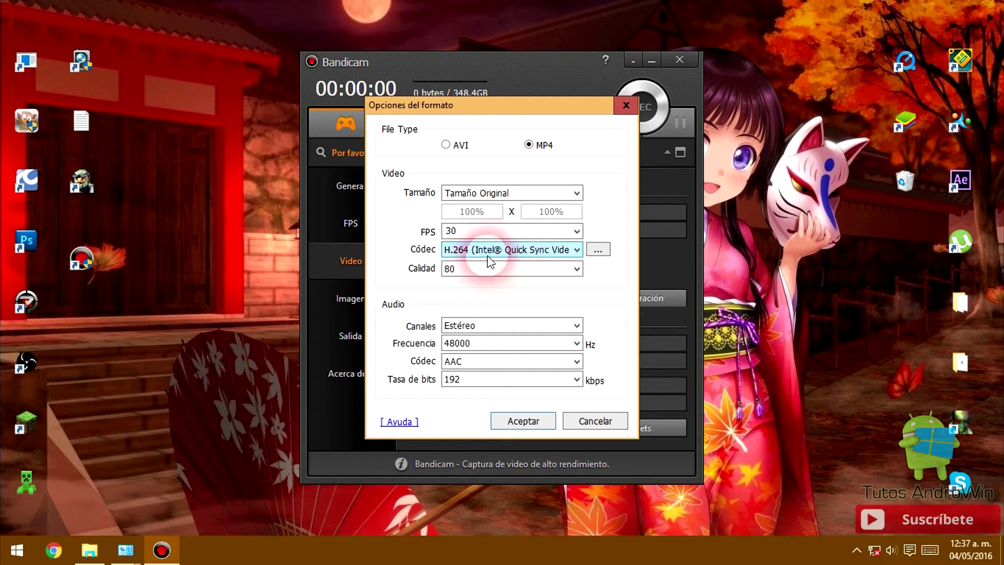
pyautogui.click(504, 253)
pyautogui.click(507, 278)
pyautogui.click(518, 250)
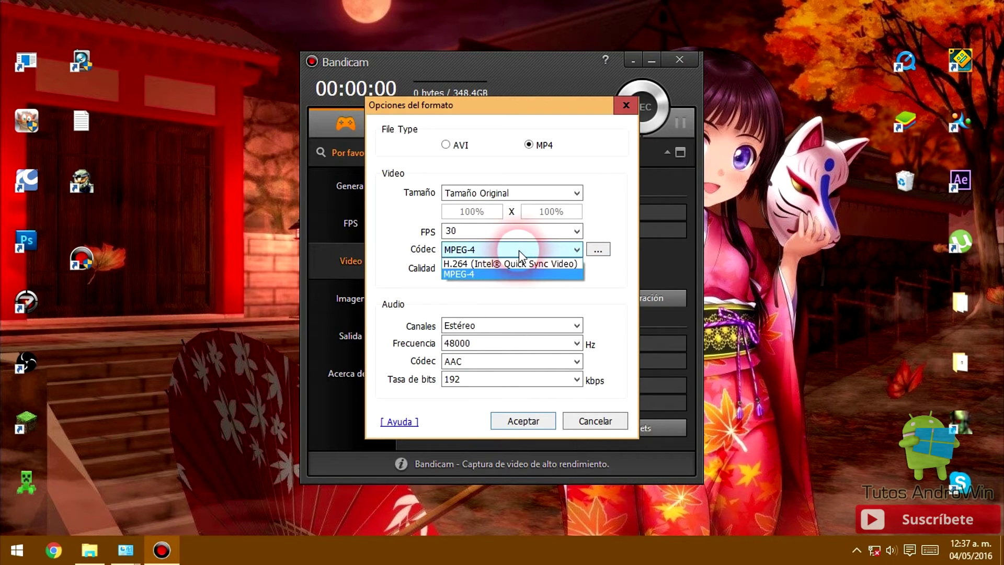
pyautogui.click(511, 265)
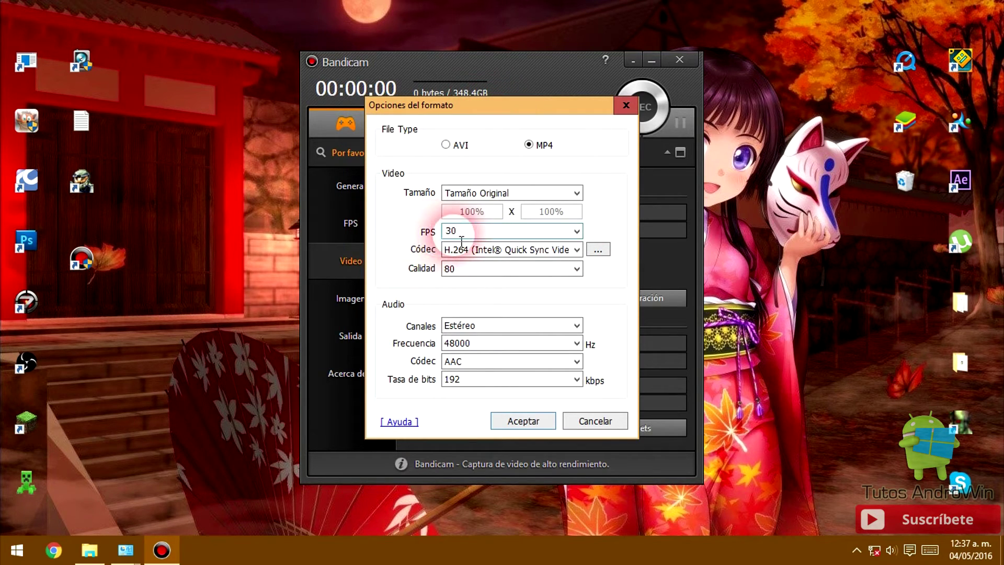
# - Check the frame rate and leave it at 30 FPS
pyautogui.click(577, 232)
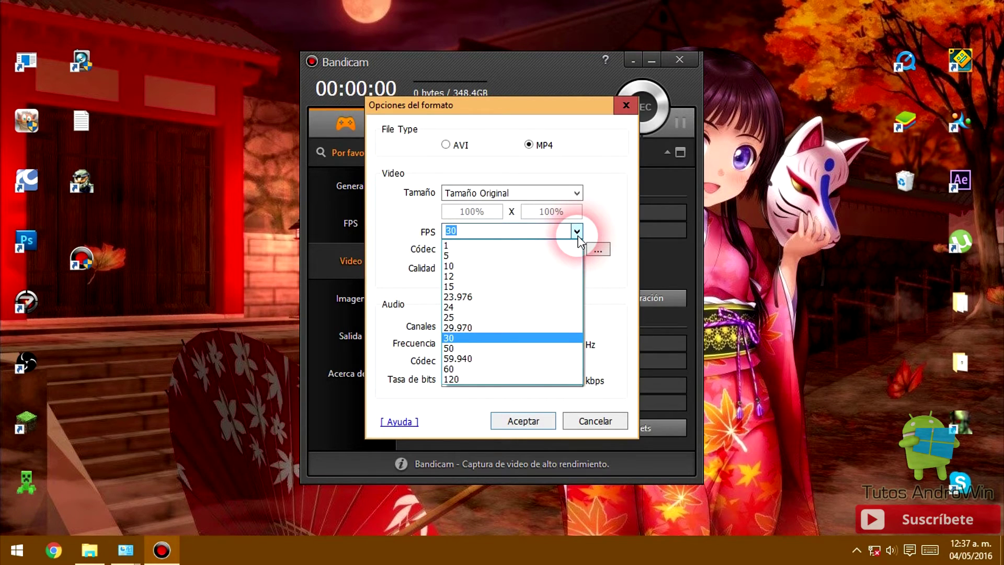
pyautogui.click(622, 220)
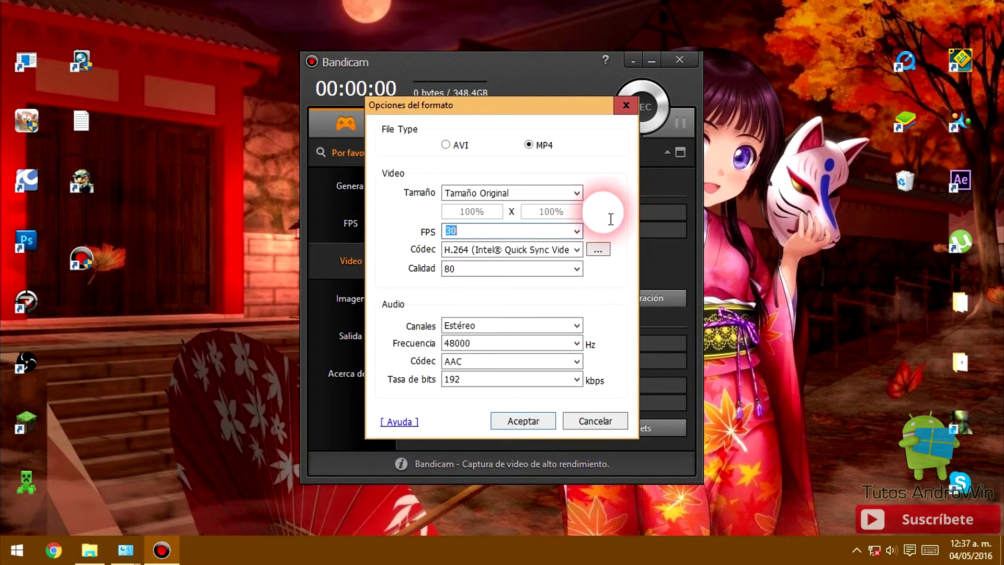
pyautogui.click(577, 231)
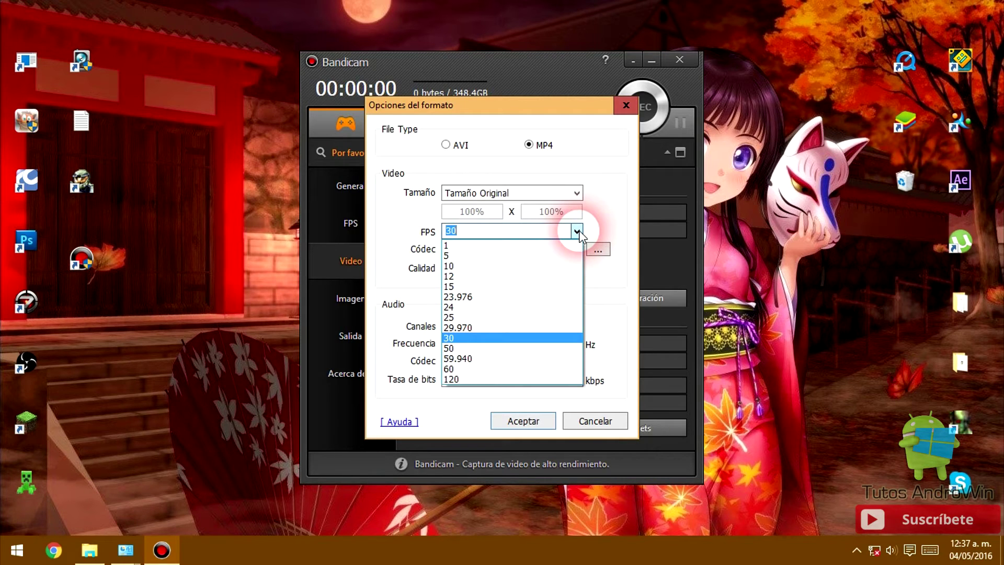
pyautogui.click(497, 233)
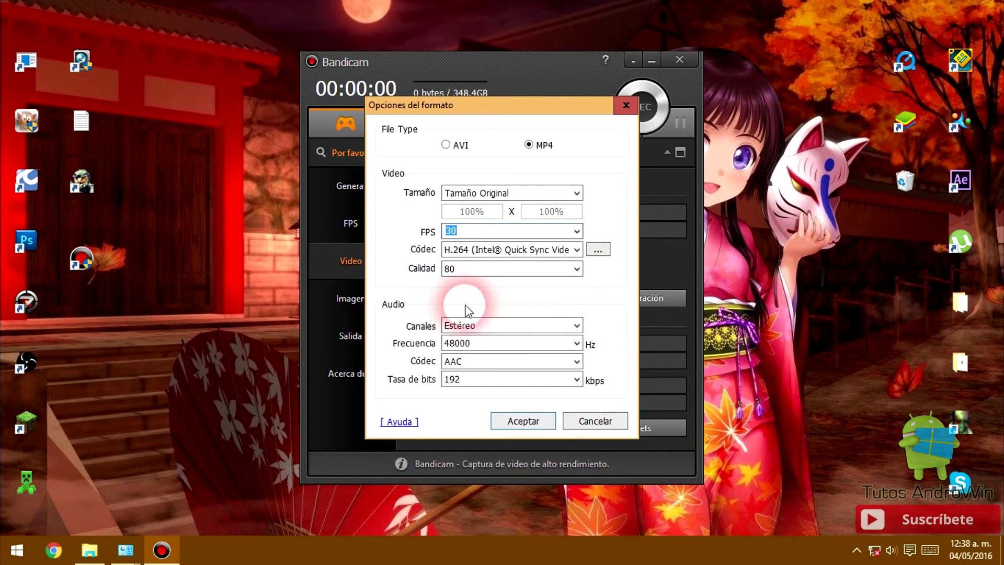
# - Leave quality at 80 and accept the MP4 format options
pyautogui.click(577, 270)
pyautogui.click(601, 271)
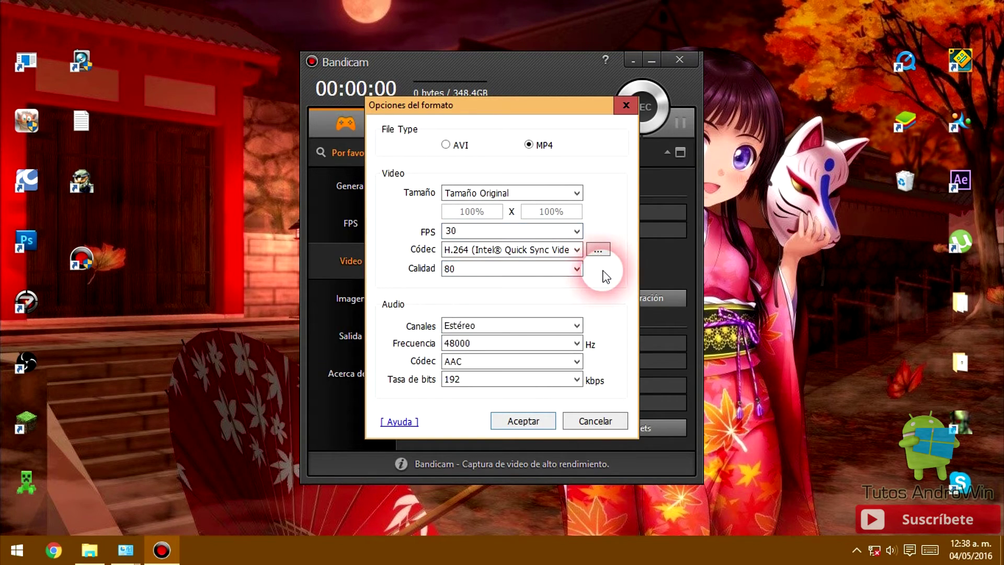
pyautogui.click(577, 271)
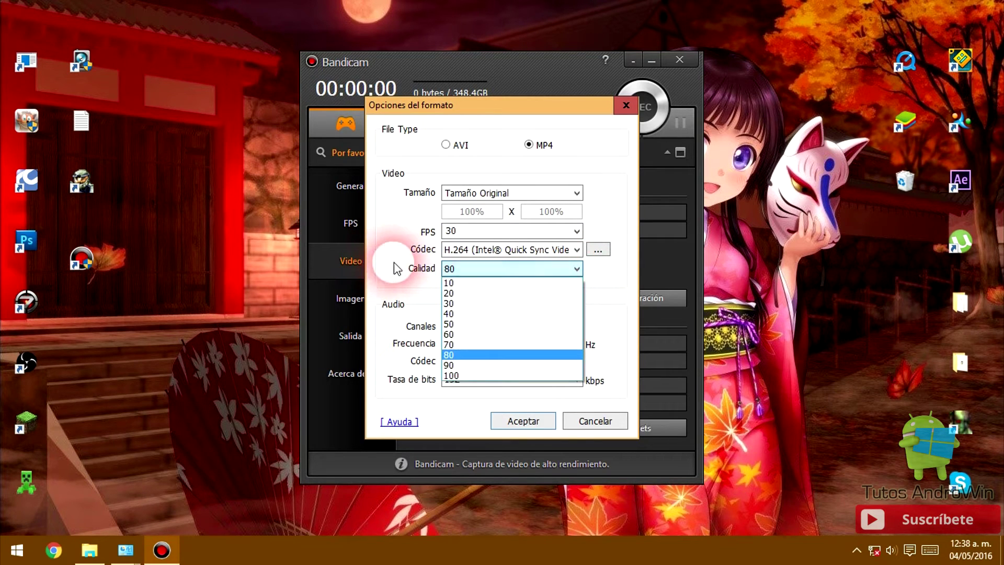
pyautogui.click(385, 264)
pyautogui.click(565, 270)
pyautogui.click(596, 276)
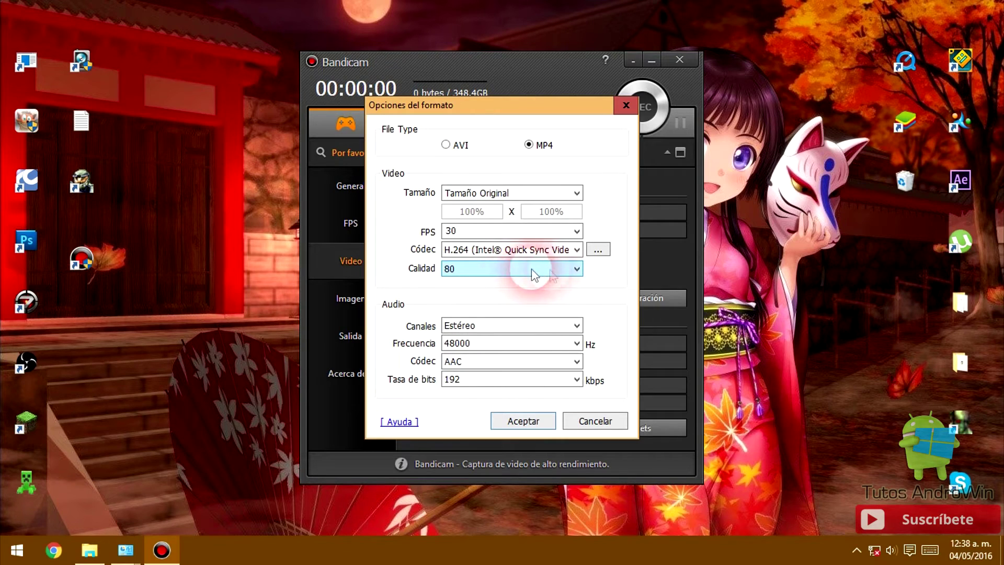
pyautogui.click(577, 271)
pyautogui.click(596, 282)
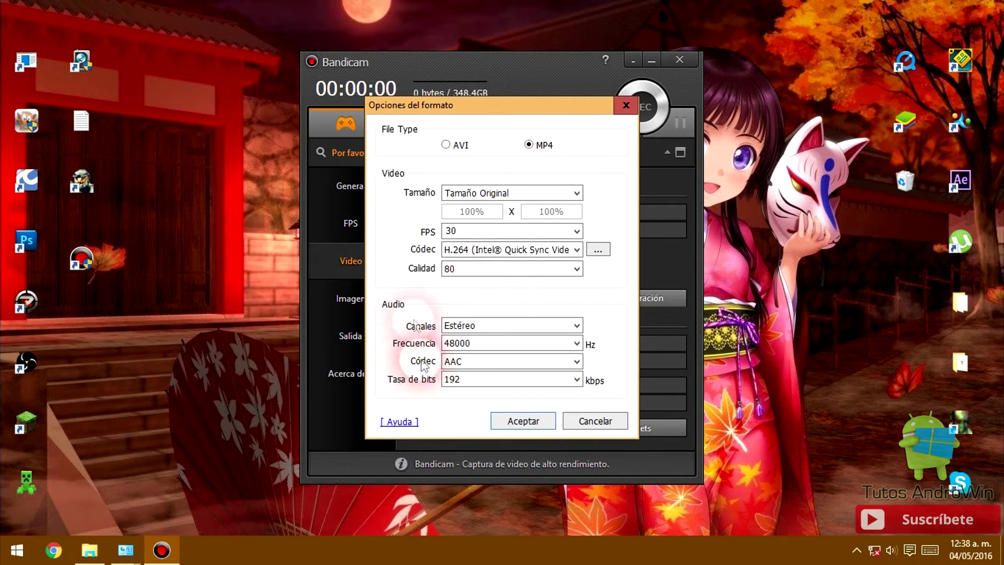
pyautogui.click(518, 421)
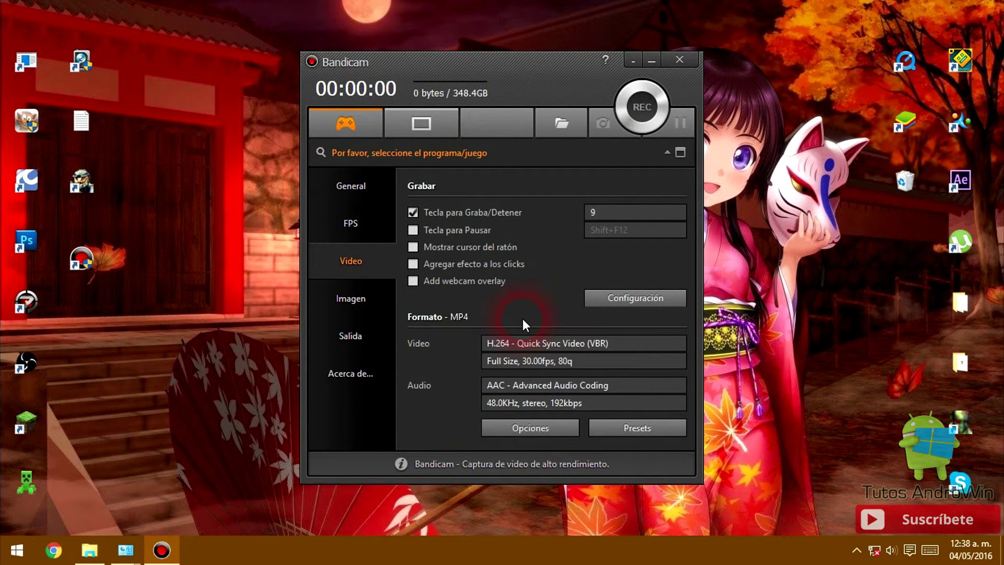
# - Switch to screen-rectangle mode and size the capture area to Pantalla Completa
pyautogui.click(408, 122)
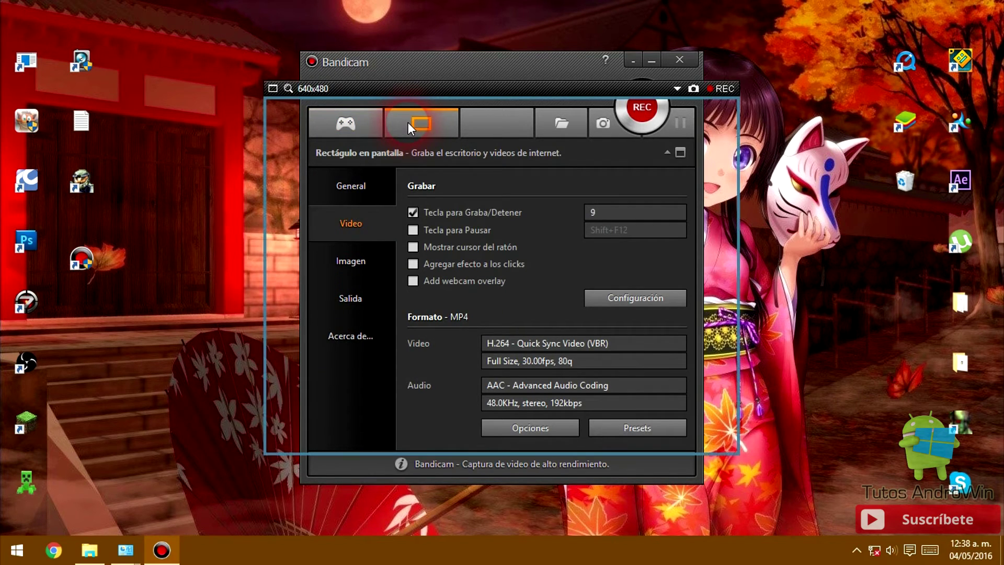
pyautogui.moveTo(418, 89); pyautogui.dragTo(400, 105)
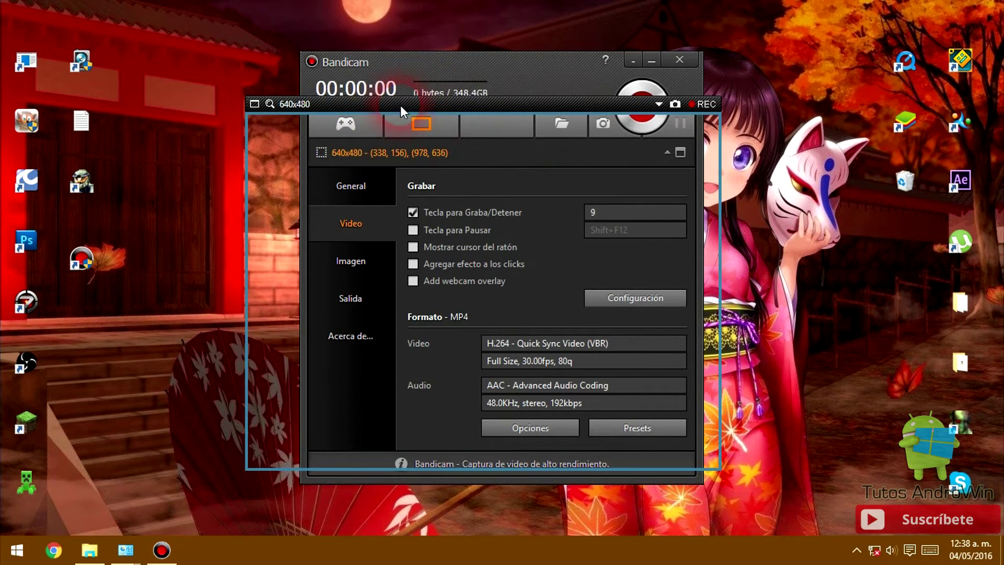
pyautogui.click(658, 105)
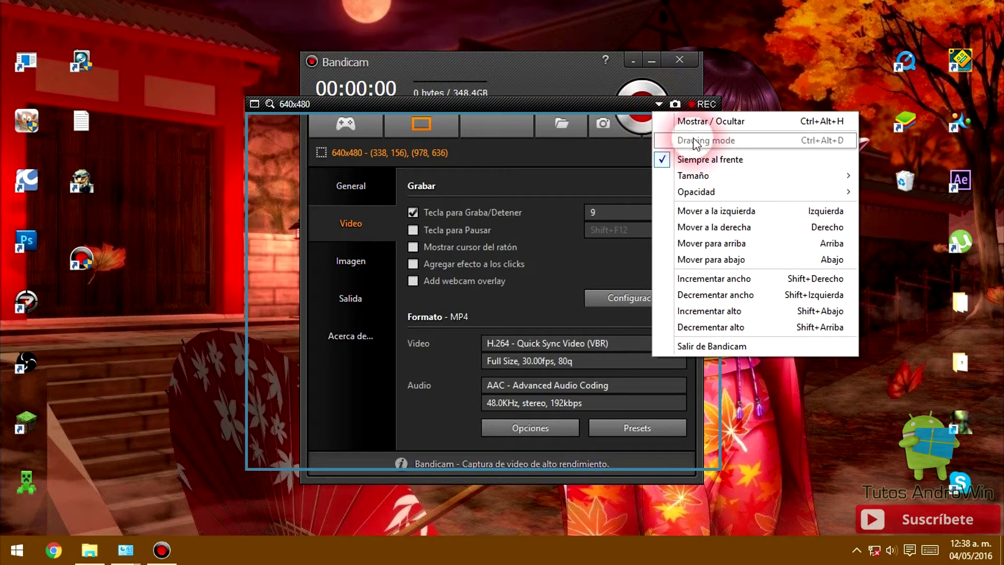
pyautogui.moveTo(719, 175)
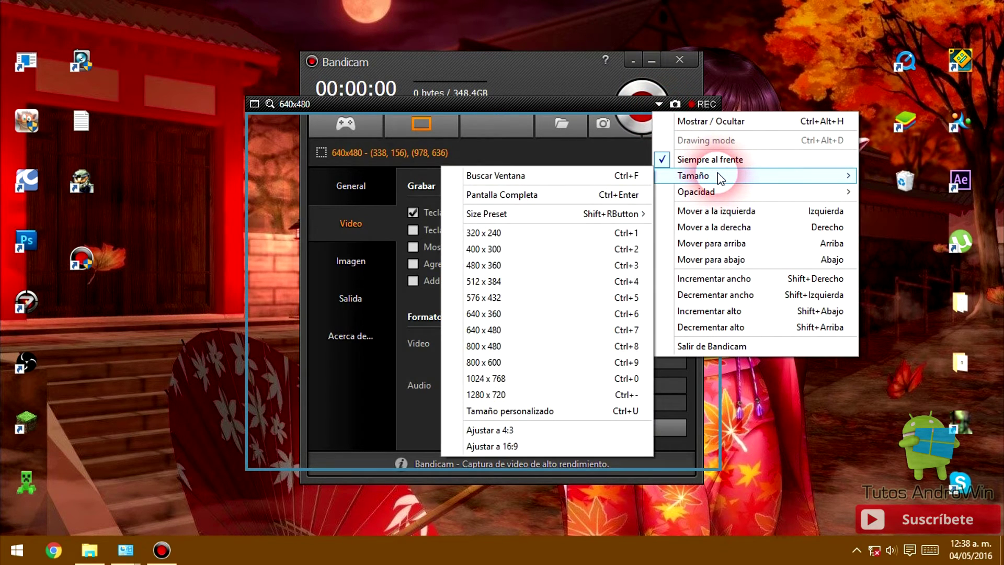
pyautogui.click(587, 193)
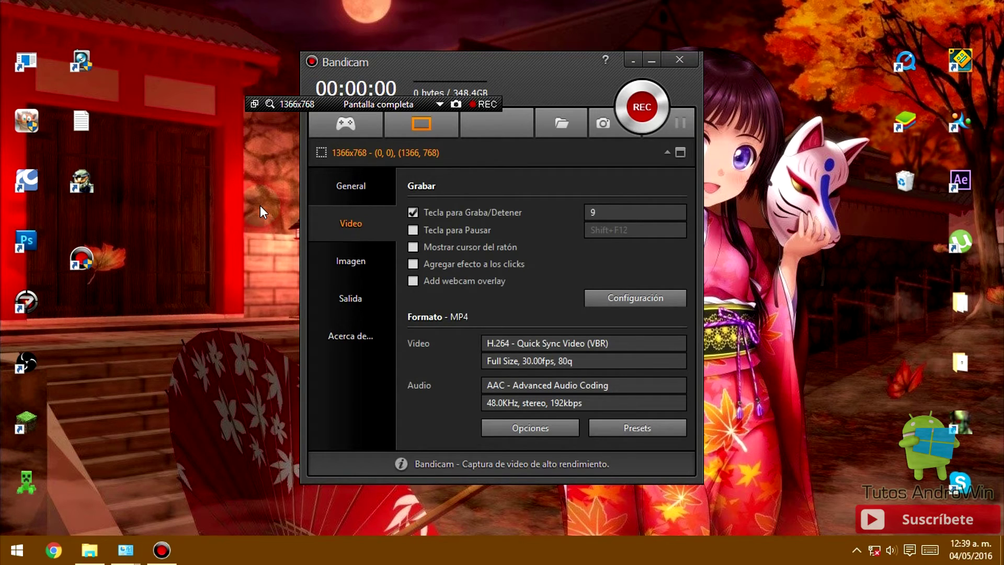
# - Hide the capture frame overlay, dismiss the tray notification, and shift the Bandicam window left
pyautogui.click(440, 105)
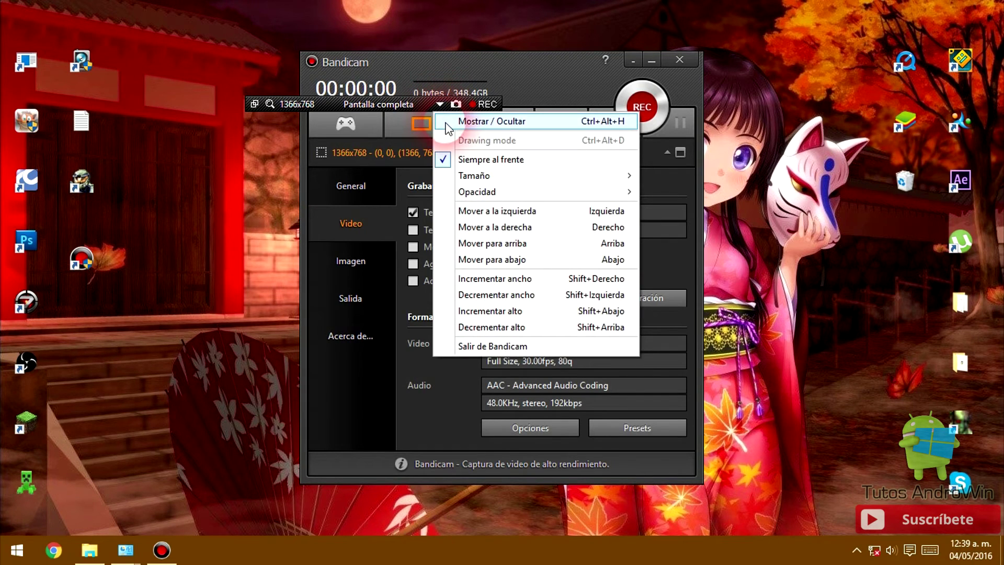
pyautogui.click(446, 123)
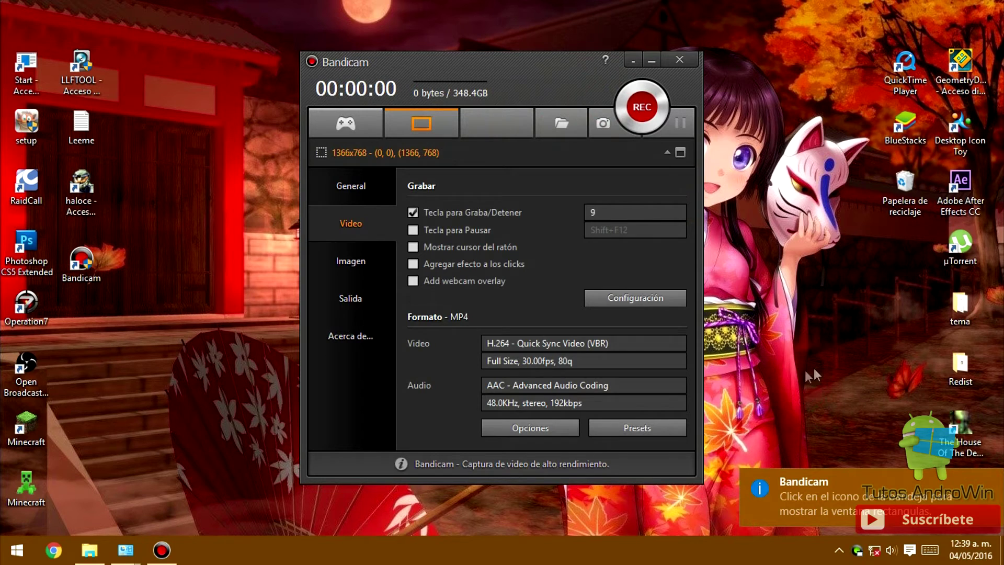
pyautogui.click(990, 485)
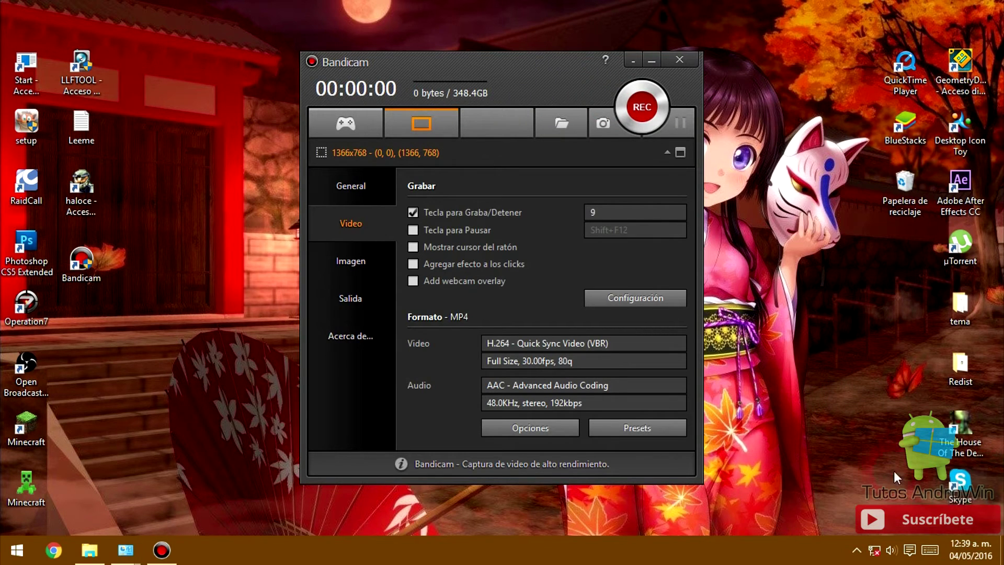
pyautogui.moveTo(528, 65); pyautogui.dragTo(480, 64)
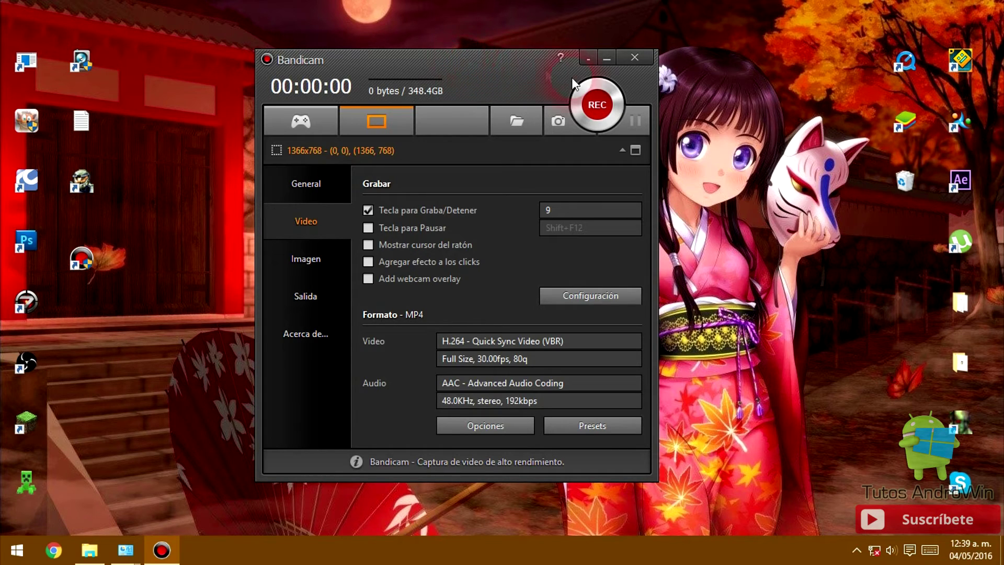
# - Open Intel graphics properties from the desktop menu and apply a 1024 x 768 resolution
pyautogui.rightClick(762, 303)
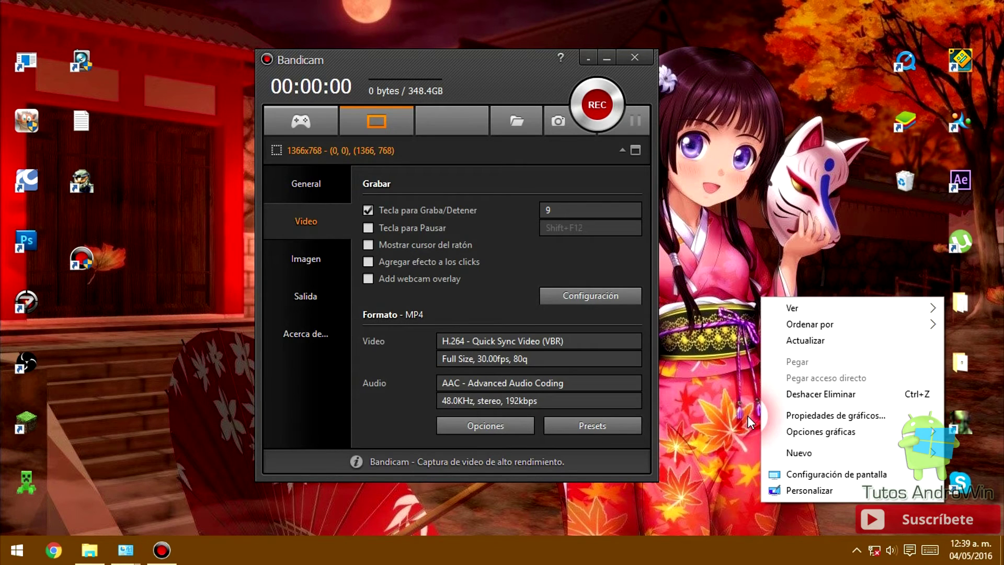
pyautogui.click(791, 417)
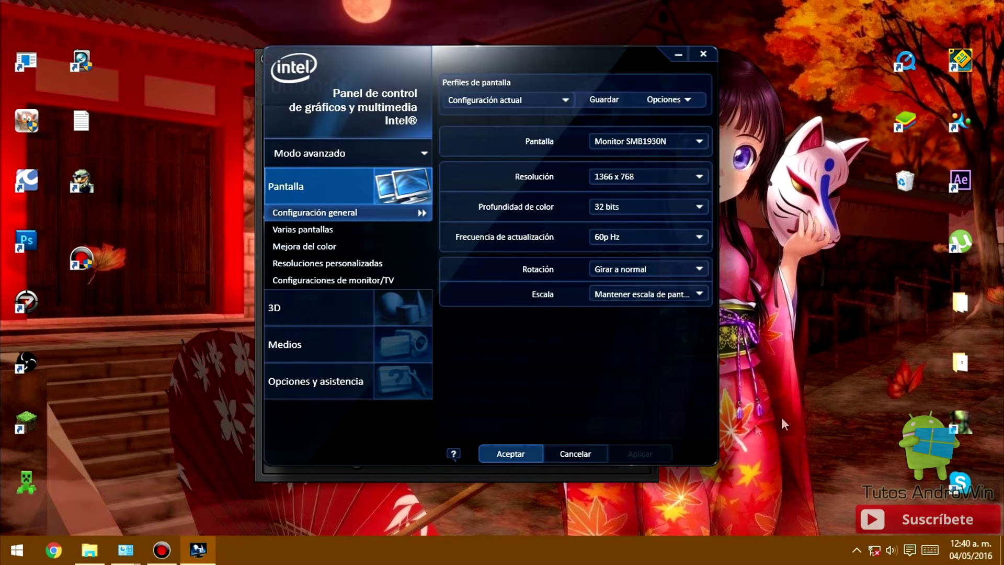
pyautogui.click(700, 176)
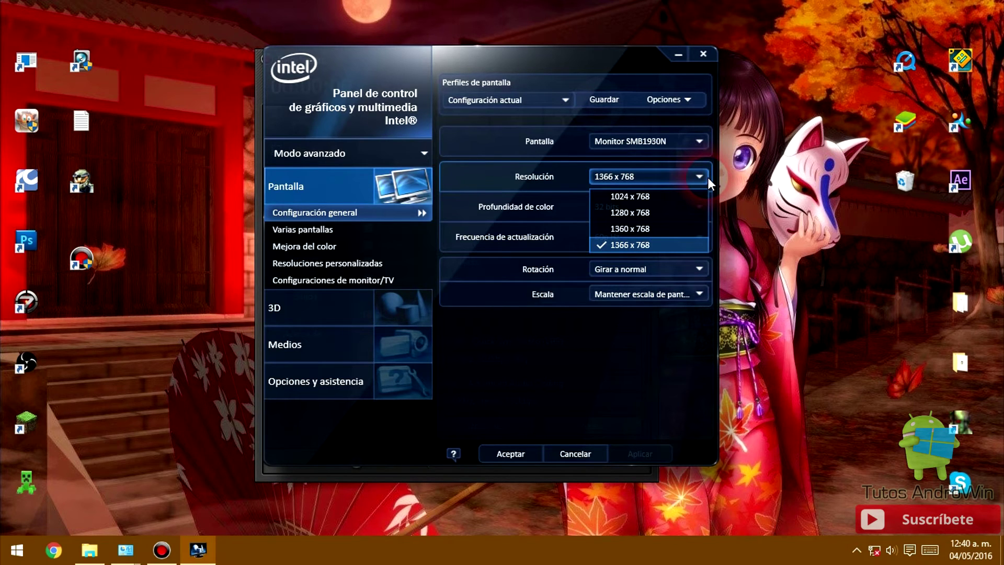
pyautogui.click(640, 200)
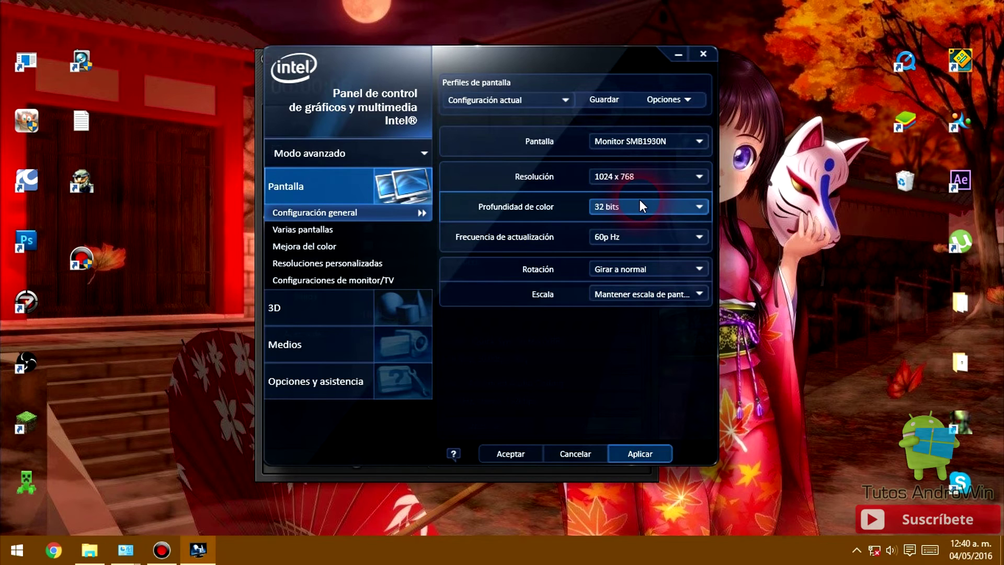
pyautogui.click(619, 181)
pyautogui.click(620, 181)
pyautogui.click(636, 452)
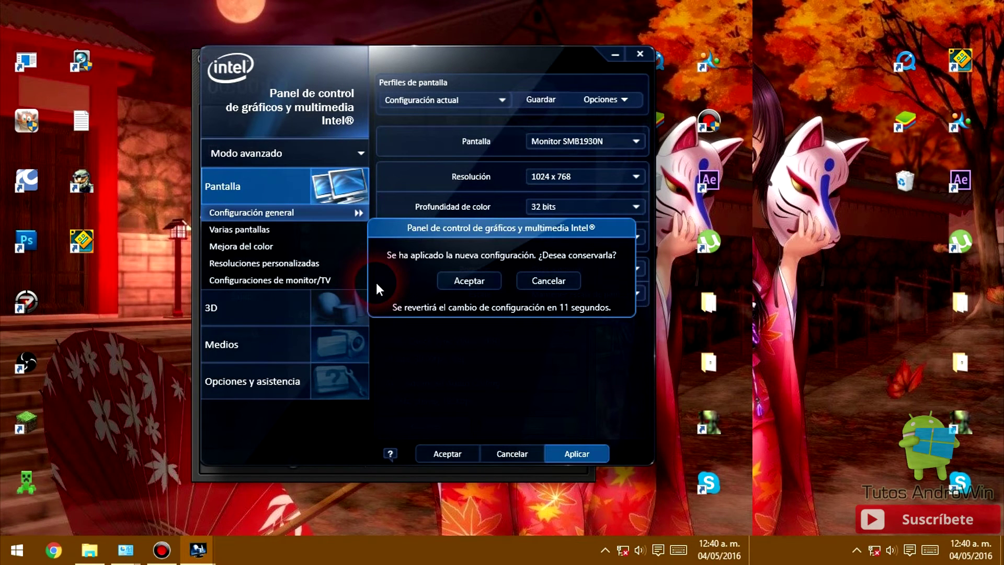
# - Keep the 1024 x 768 resolution, leave the refresh rate at 60p Hz, and close the panel
pyautogui.click(469, 281)
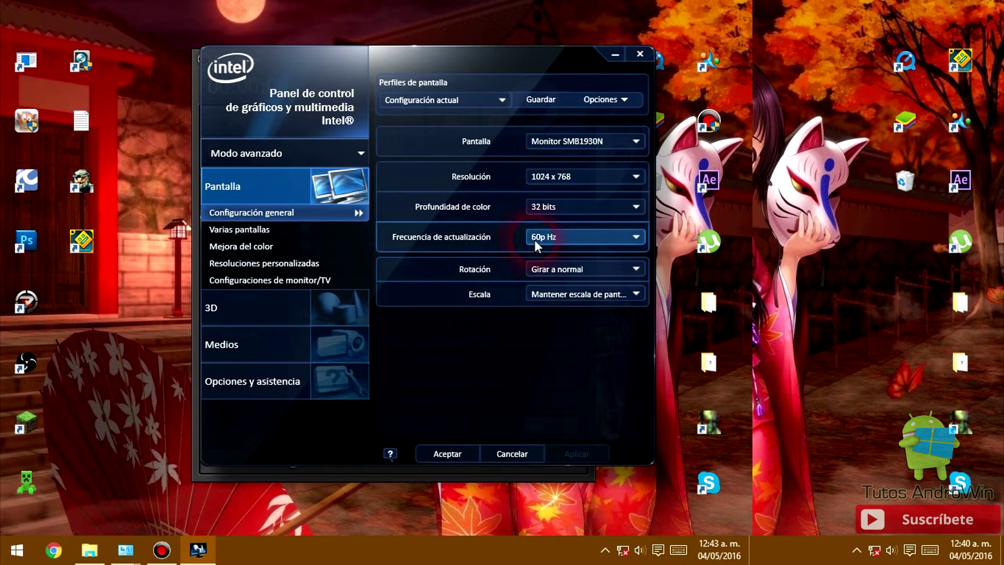
pyautogui.click(551, 240)
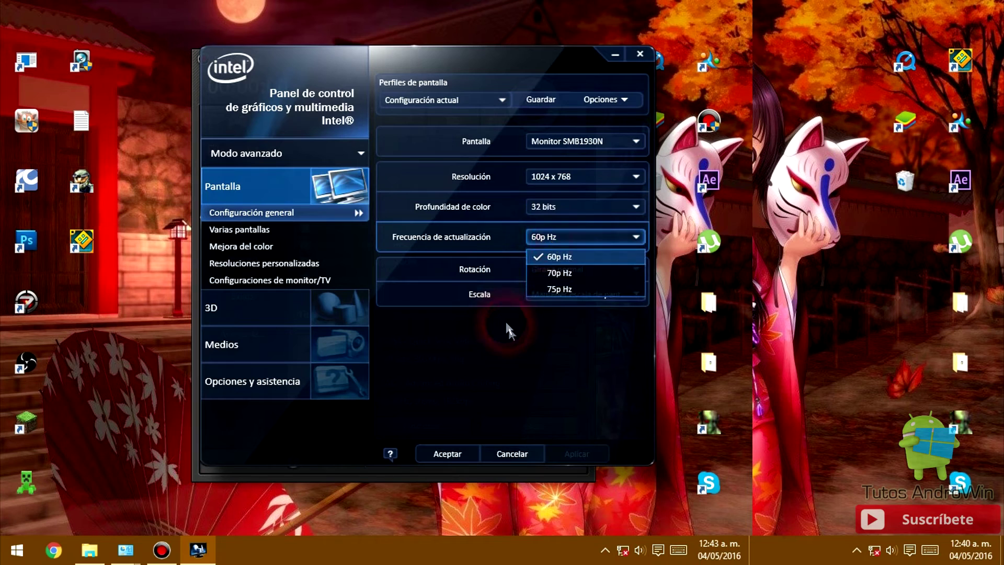
pyautogui.click(513, 335)
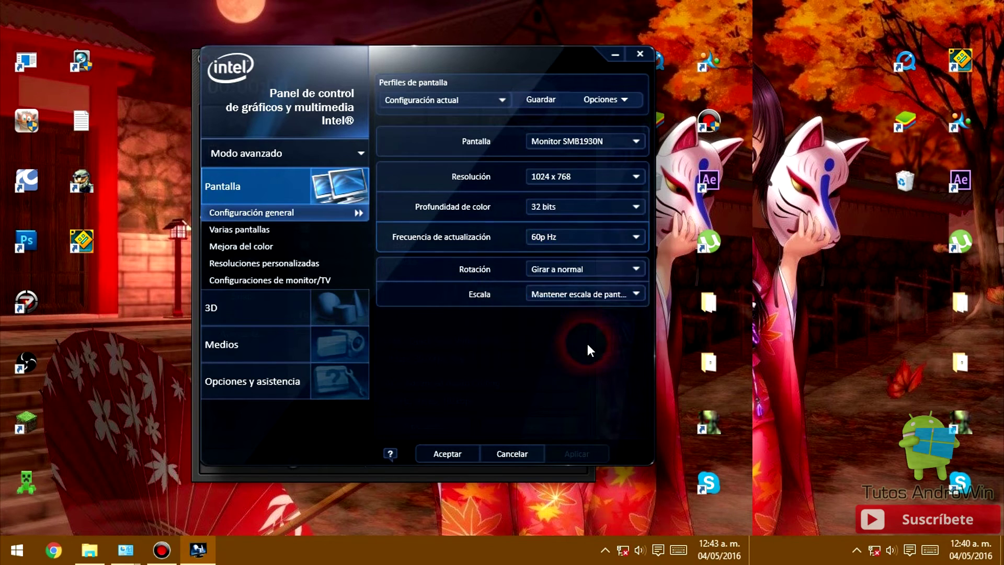
pyautogui.click(565, 244)
pyautogui.click(497, 346)
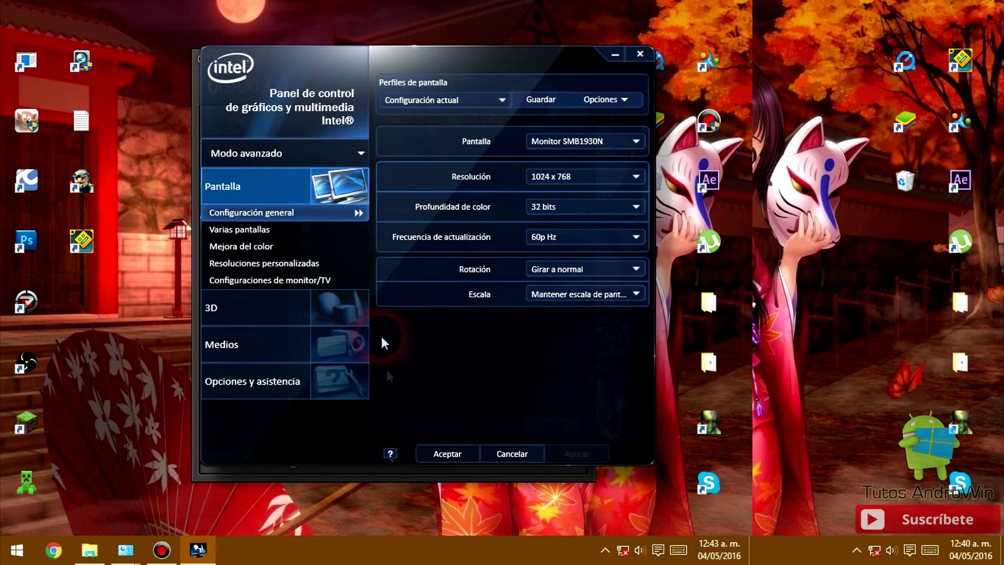
pyautogui.click(440, 454)
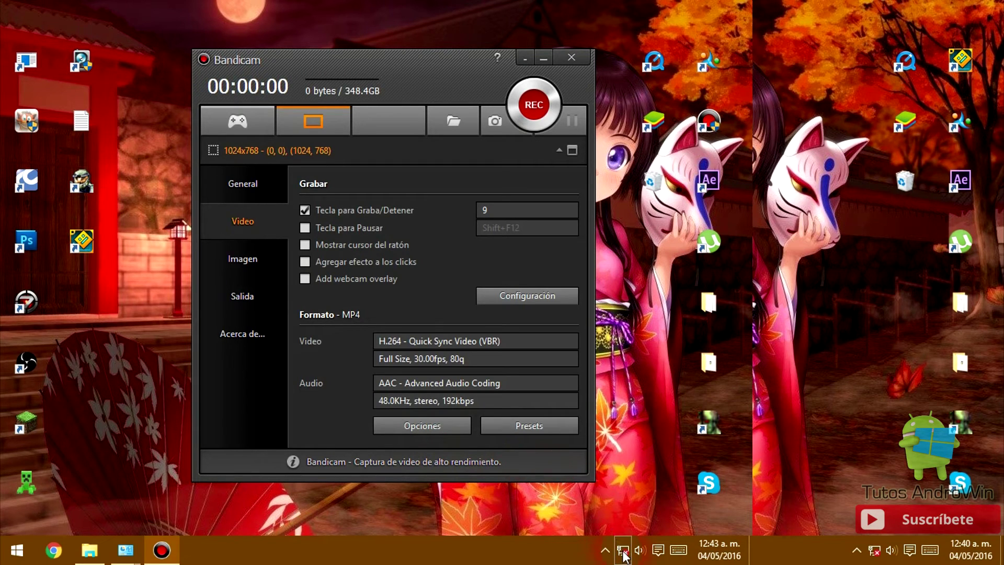
# - Enable the Ethernet connection in Network Connections, then close that window
pyautogui.moveTo(126, 549)
pyautogui.click(254, 480)
pyautogui.rightClick(112, 175)
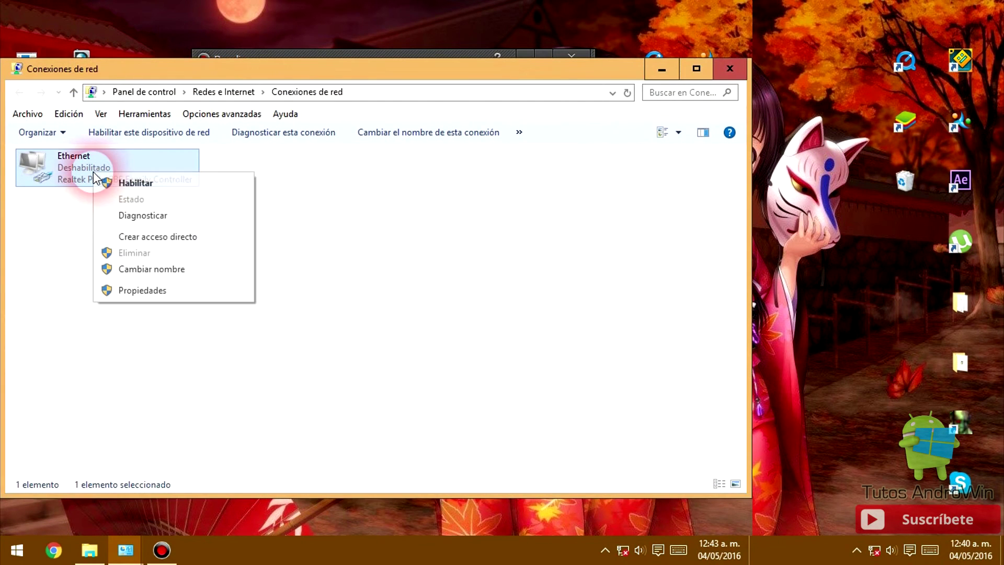
pyautogui.click(134, 180)
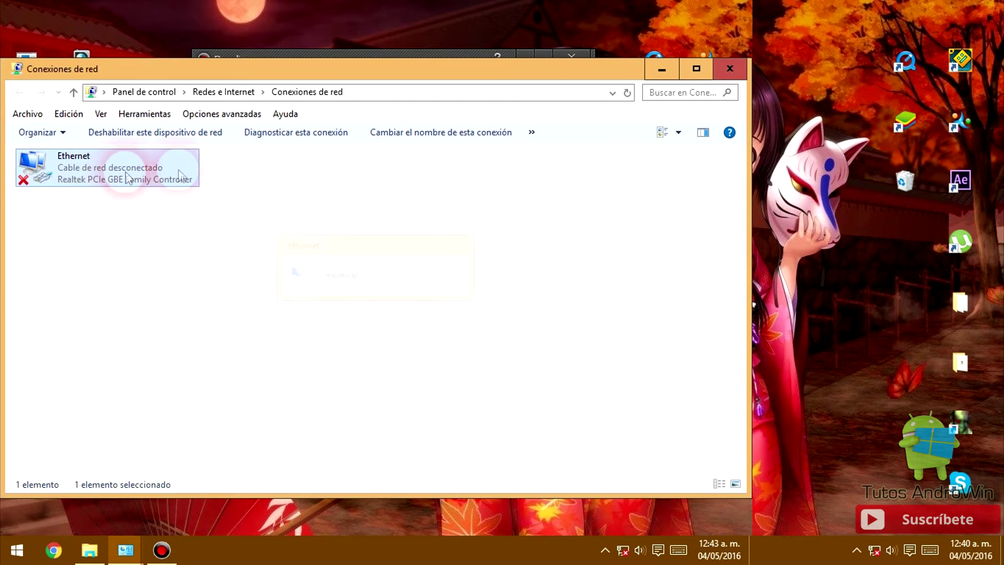
pyautogui.click(730, 75)
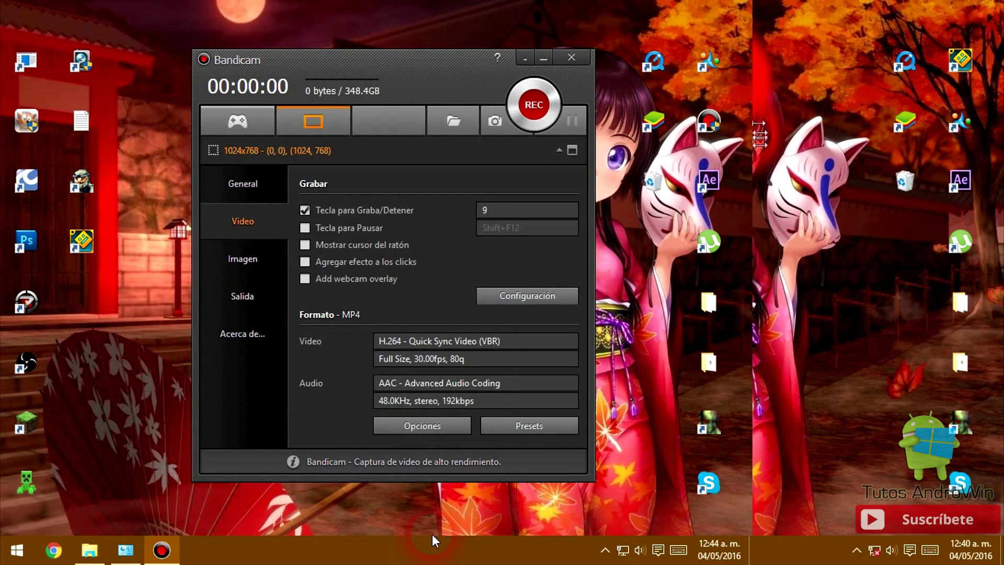
# - Load the agar.io site in Chrome by entering 'agar' in the address bar
pyautogui.click(68, 559)
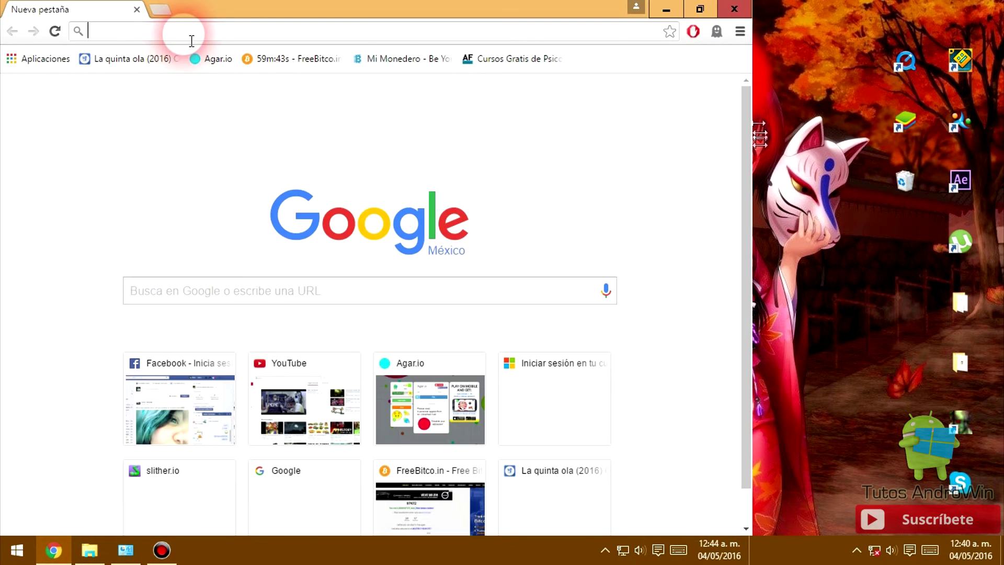
pyautogui.write('agar')
pyautogui.press('Return')
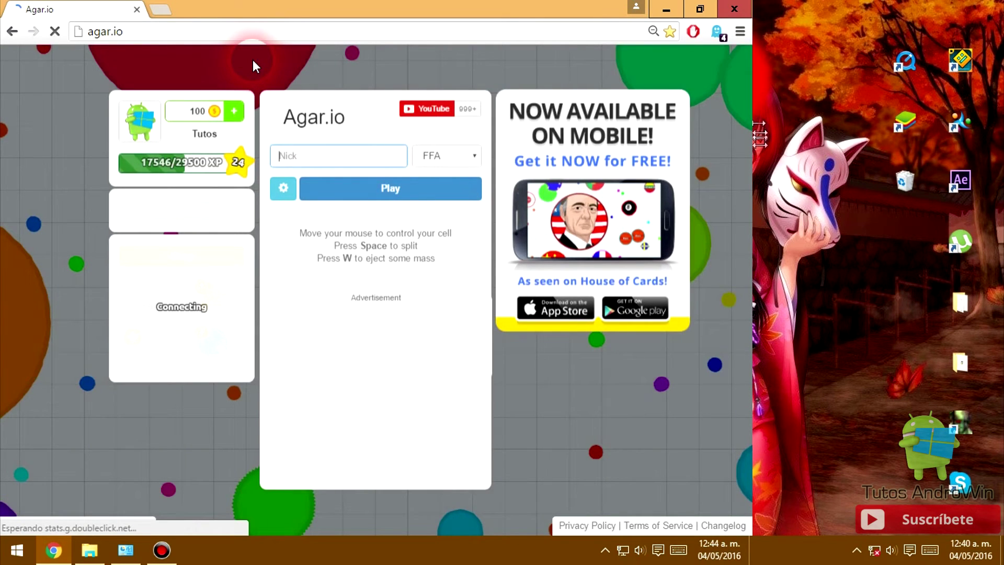
# - Enter the nickname TutosAndrowin, choose Party mode, and create a party
pyautogui.write('TutosAndrowin')
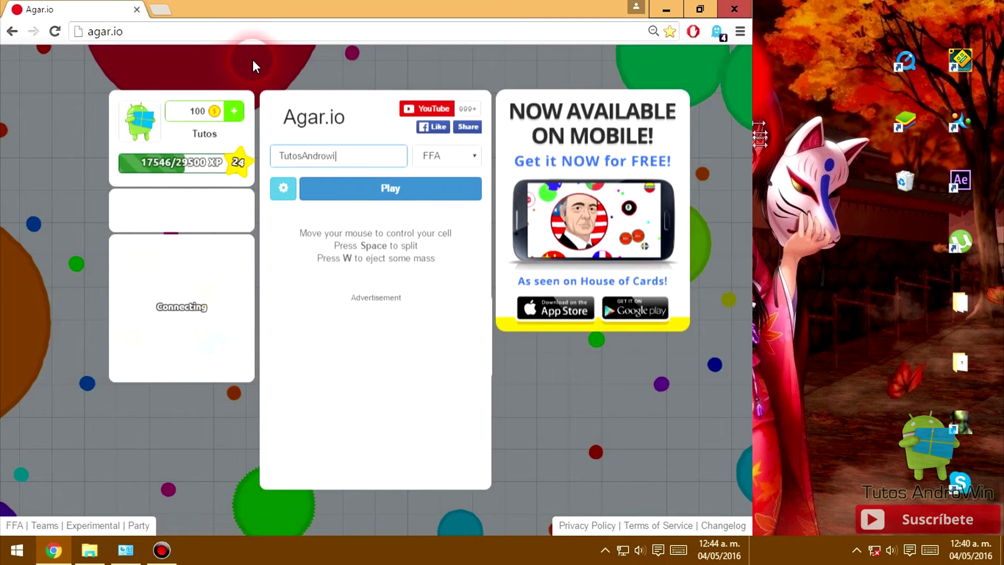
pyautogui.click(470, 155)
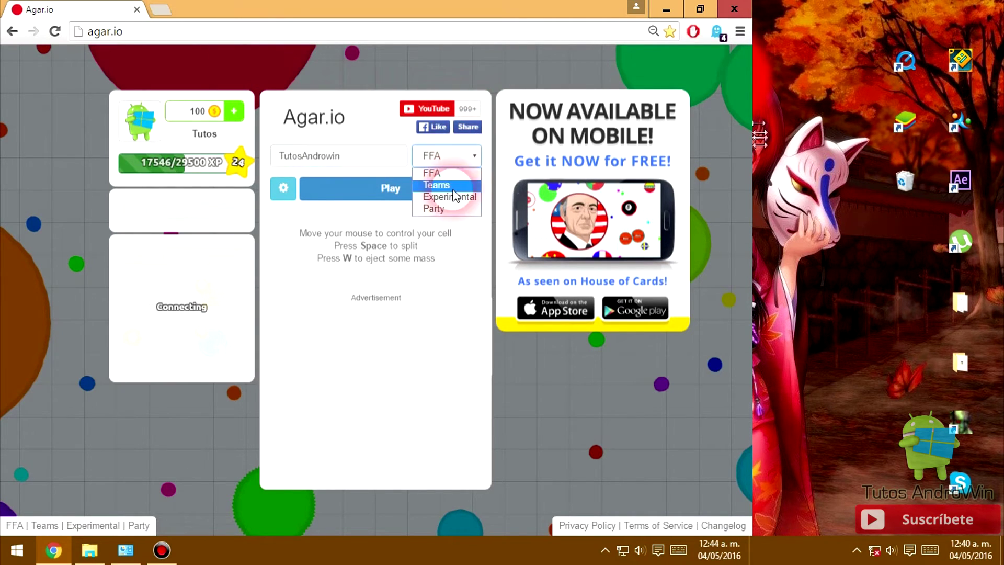
pyautogui.click(449, 209)
pyautogui.click(541, 168)
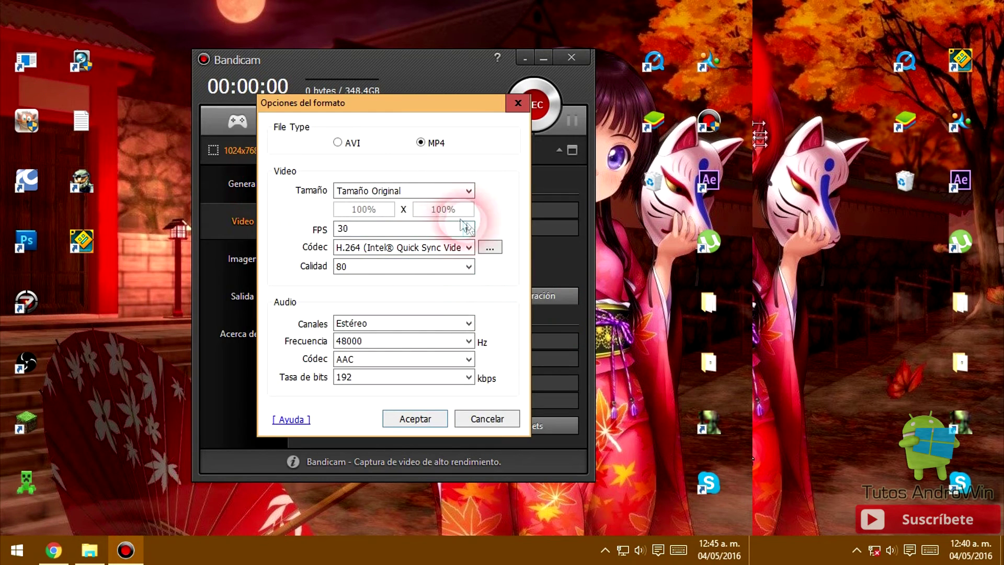
# - Keep the frame rate at 30 FPS and accept the format options
pyautogui.click(469, 228)
pyautogui.click(495, 216)
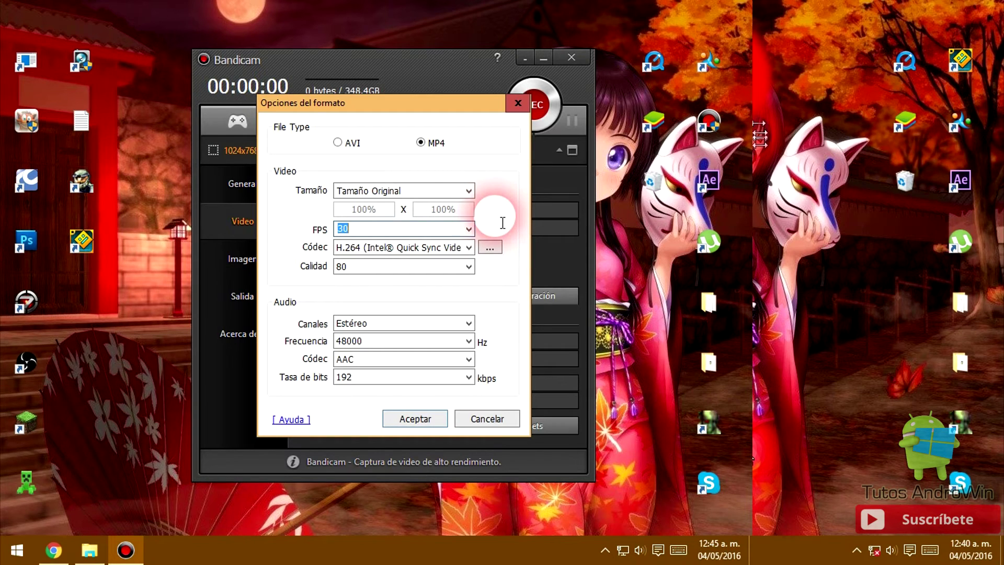
pyautogui.click(474, 231)
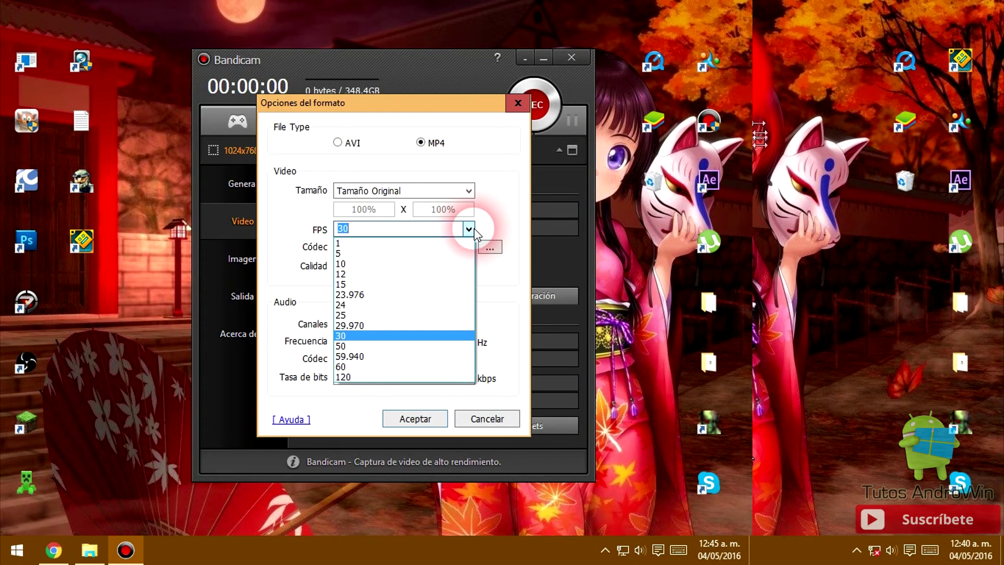
pyautogui.click(308, 243)
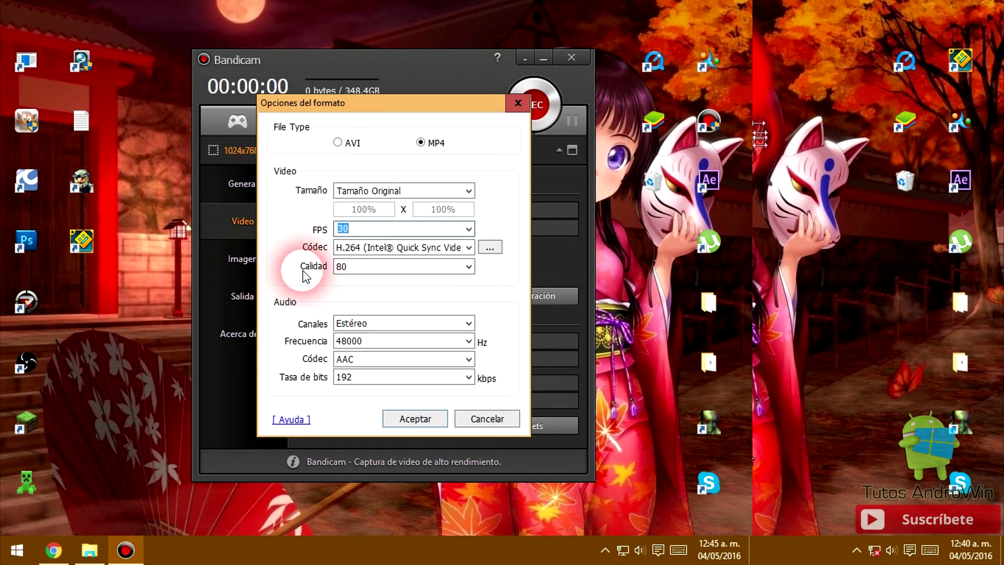
pyautogui.click(437, 419)
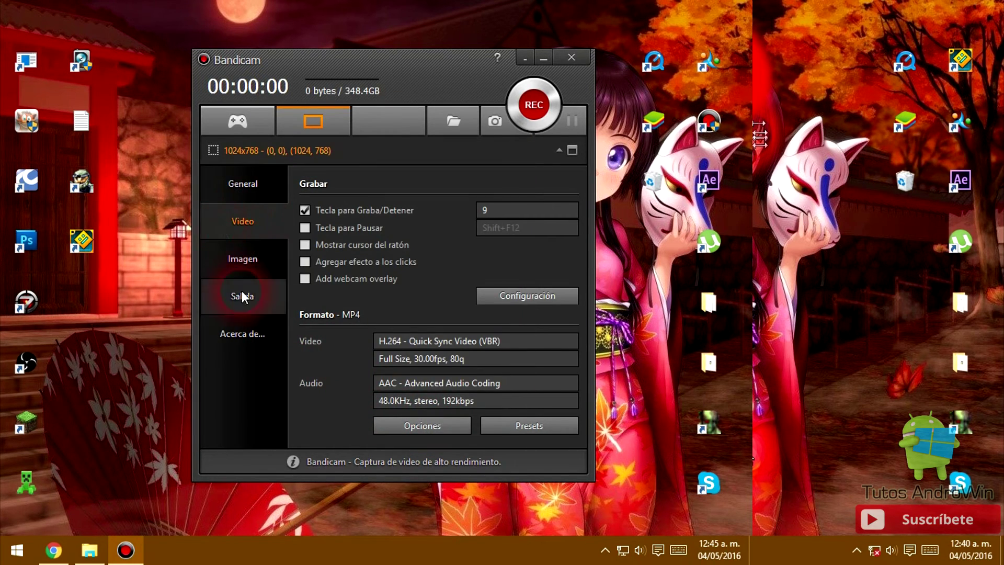
# - Look over the Imagen and Salida sections, then return to Video settings
pyautogui.click(241, 273)
pyautogui.click(249, 302)
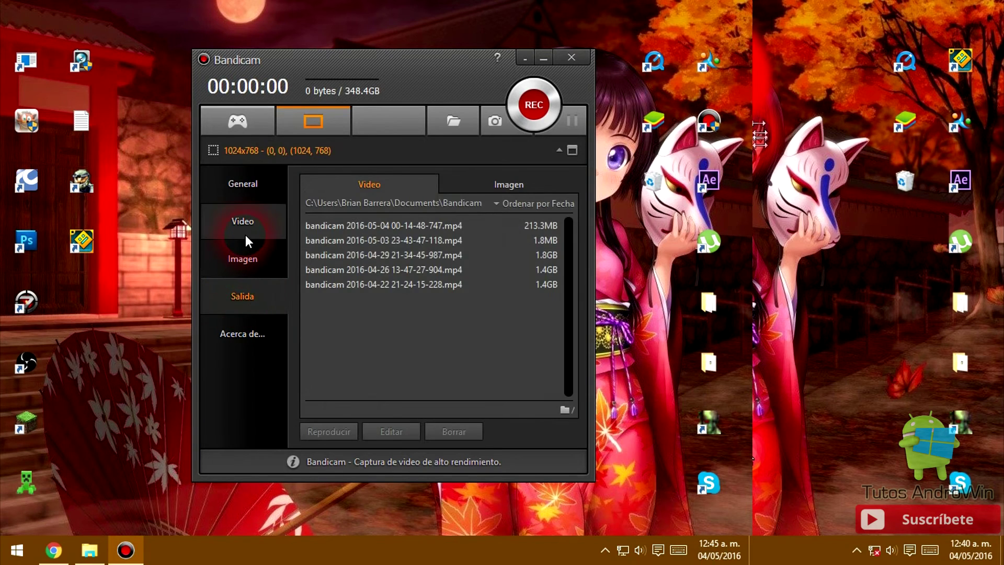
pyautogui.click(246, 234)
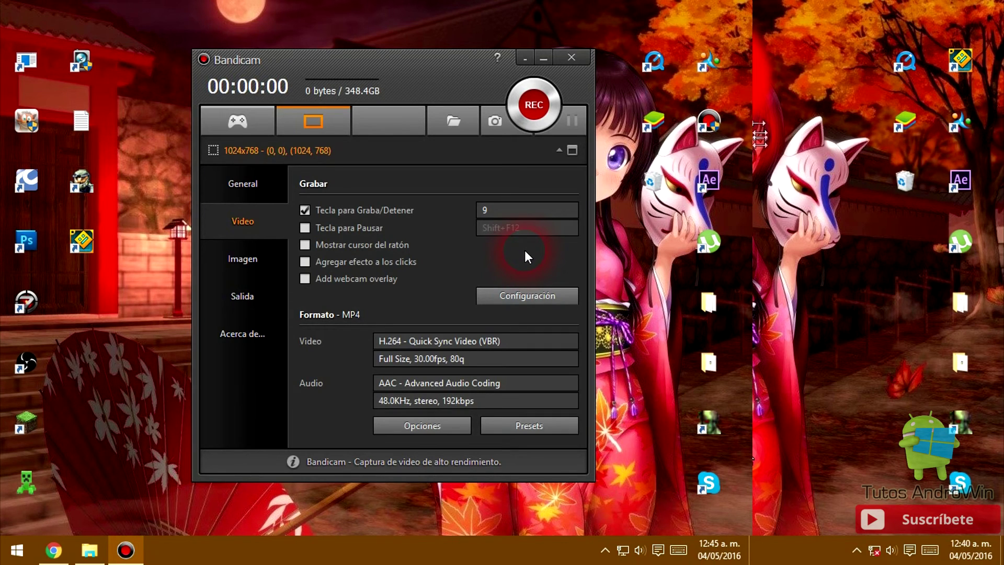
# - Start recording with hotkey 9, hide Bandicam in the tray, and bring Agar.io forward in Chrome
pyautogui.press('9')
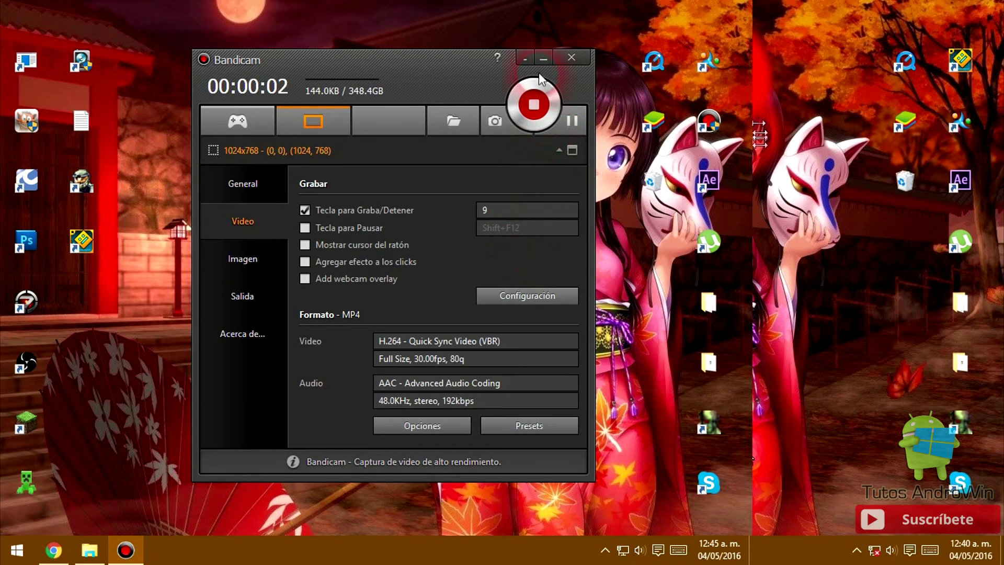
pyautogui.click(543, 59)
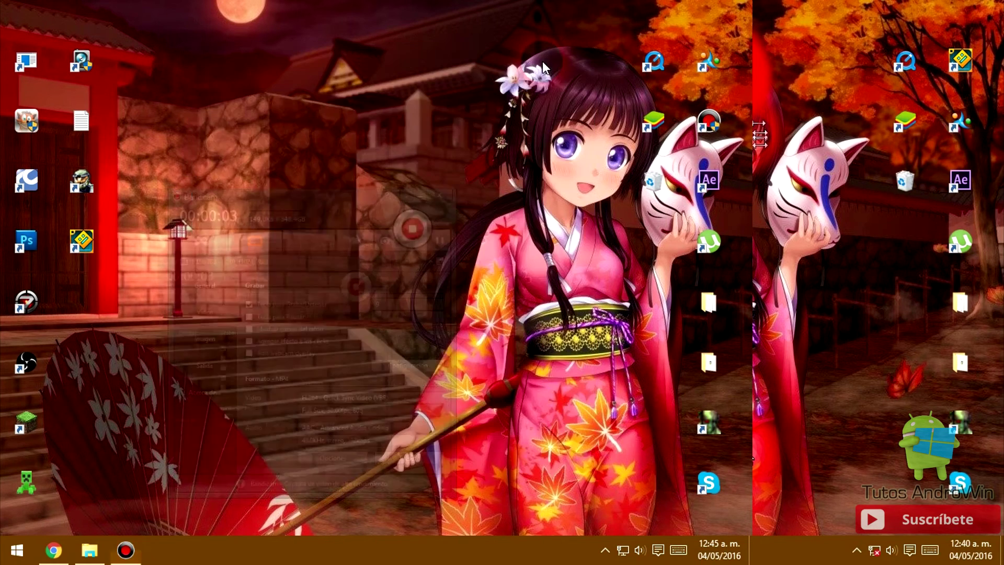
pyautogui.click(126, 550)
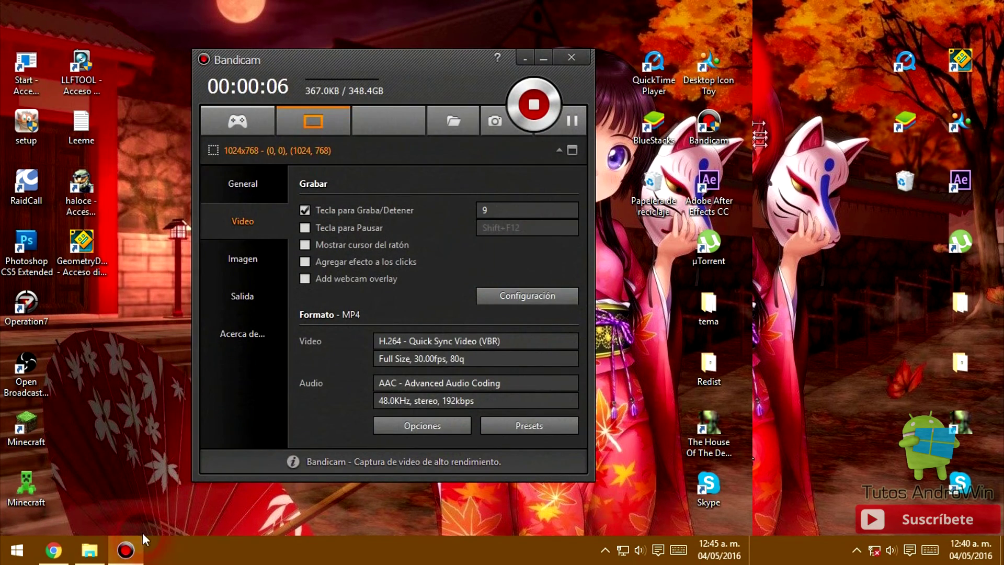
pyautogui.click(525, 59)
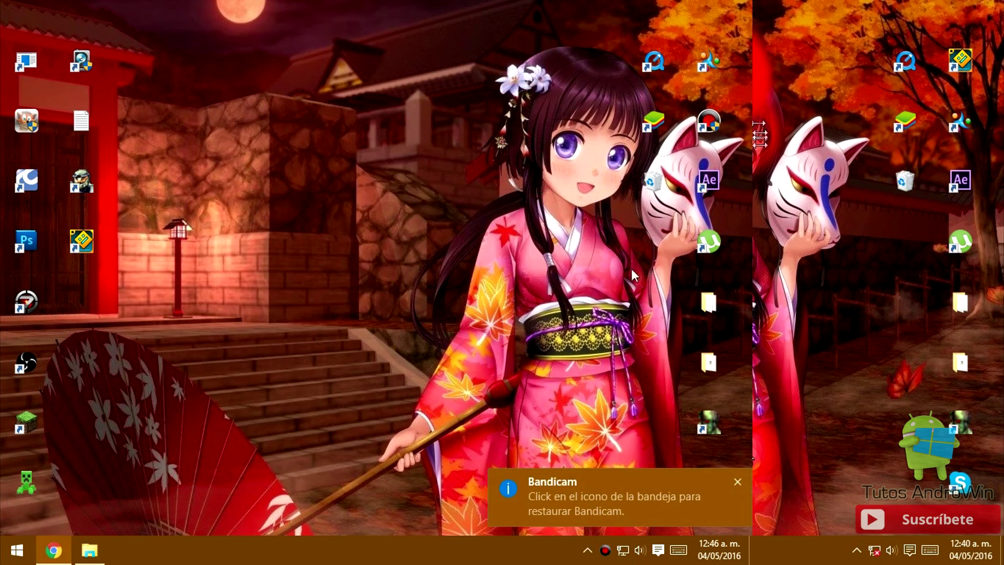
pyautogui.click(737, 481)
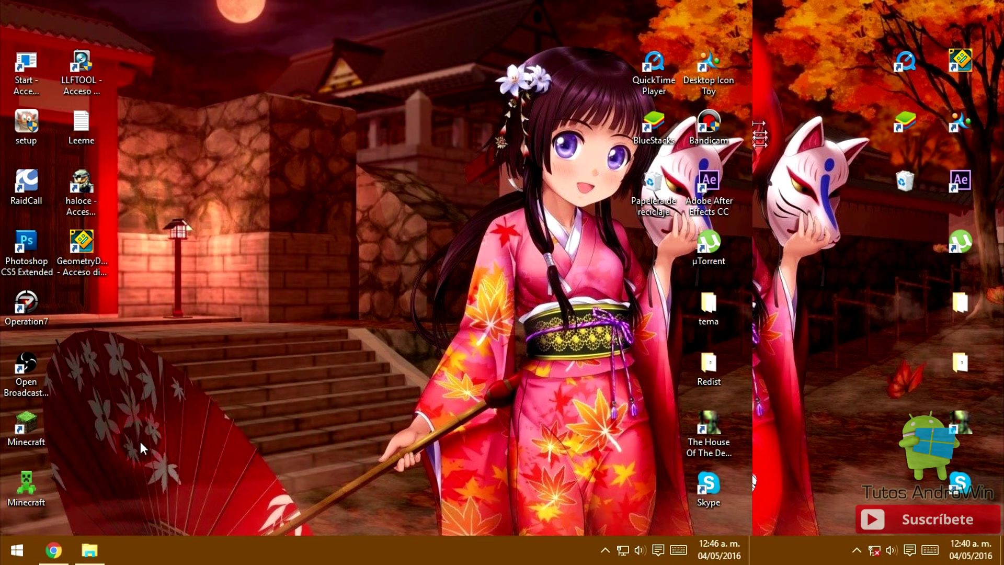
pyautogui.click(53, 550)
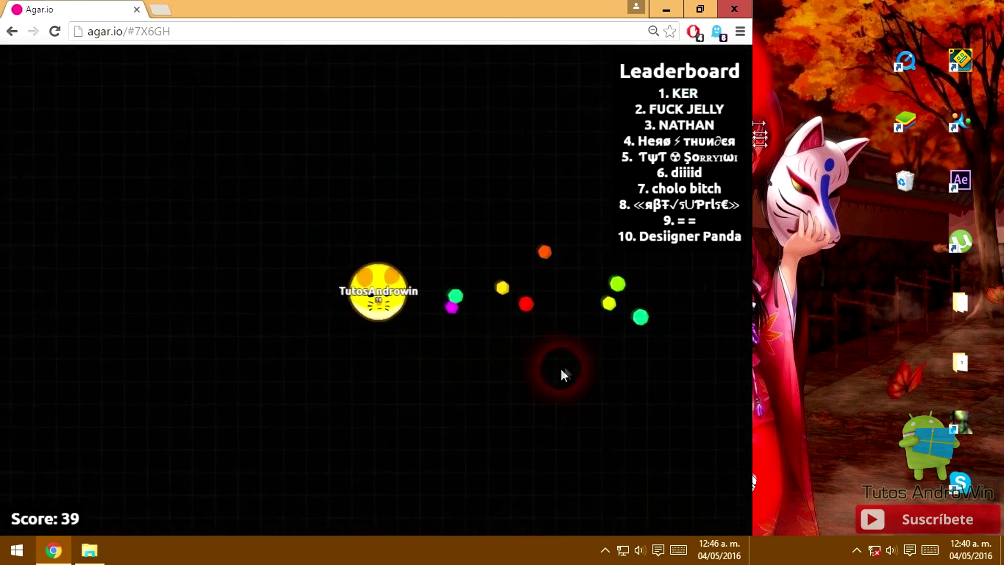
# - Put Agar.io in full screen with F11, then twice leave the match results and start another round
pyautogui.press('F11')
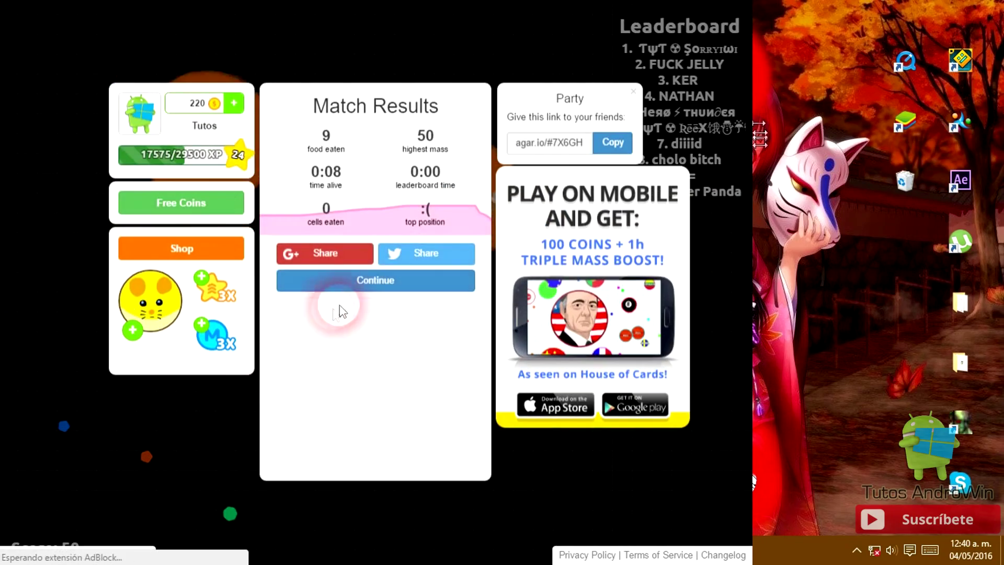
pyautogui.click(342, 286)
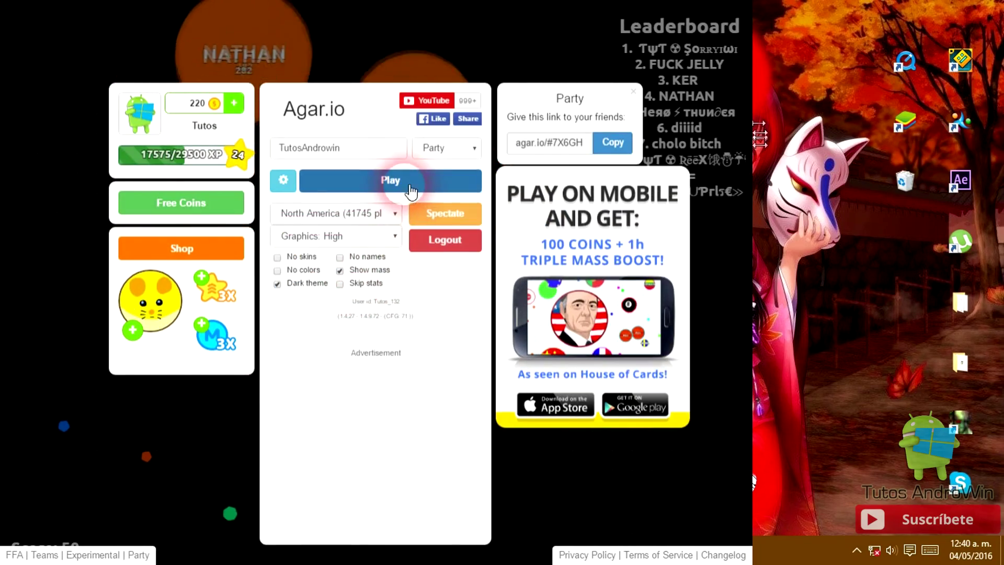
pyautogui.click(397, 181)
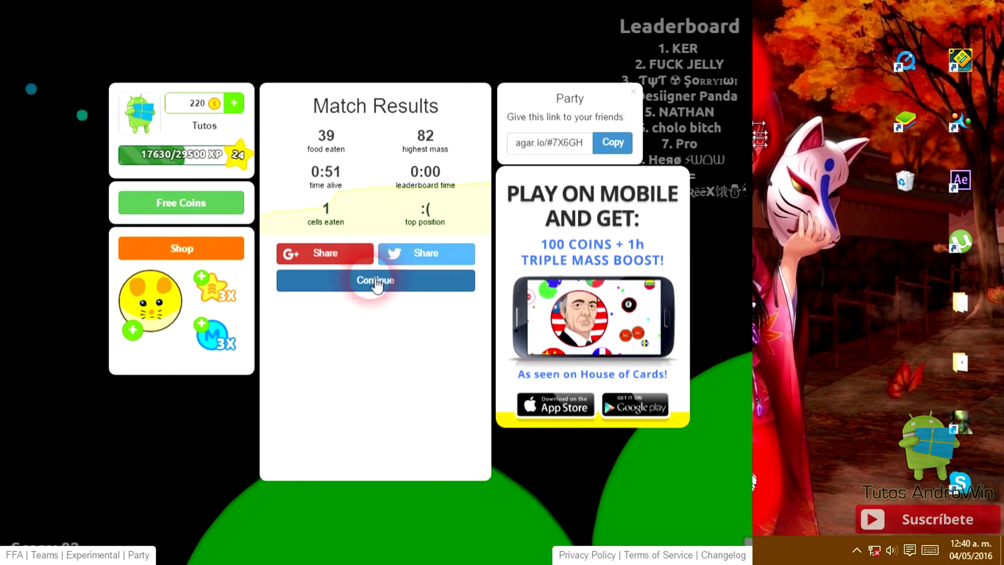
pyautogui.click(376, 283)
pyautogui.click(410, 189)
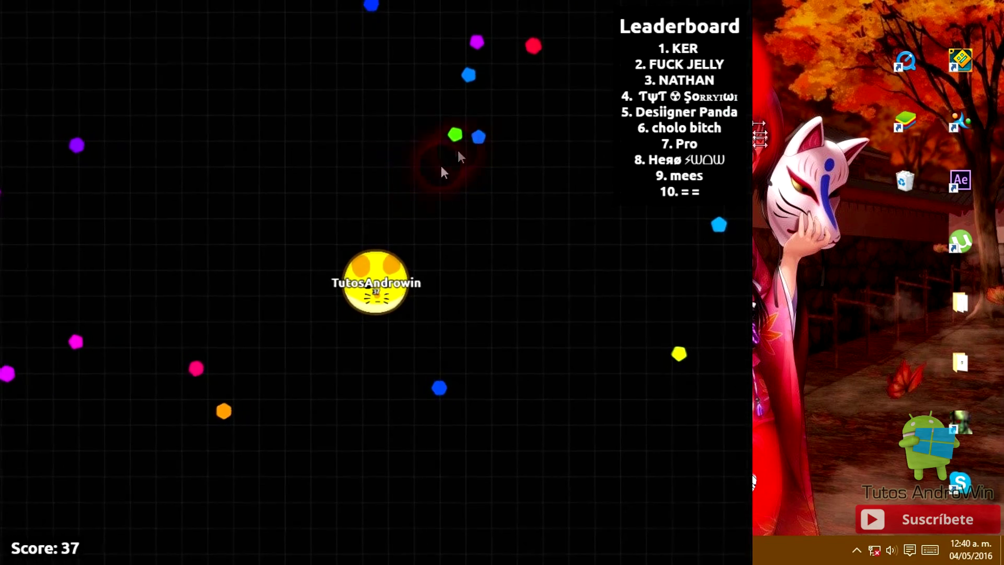